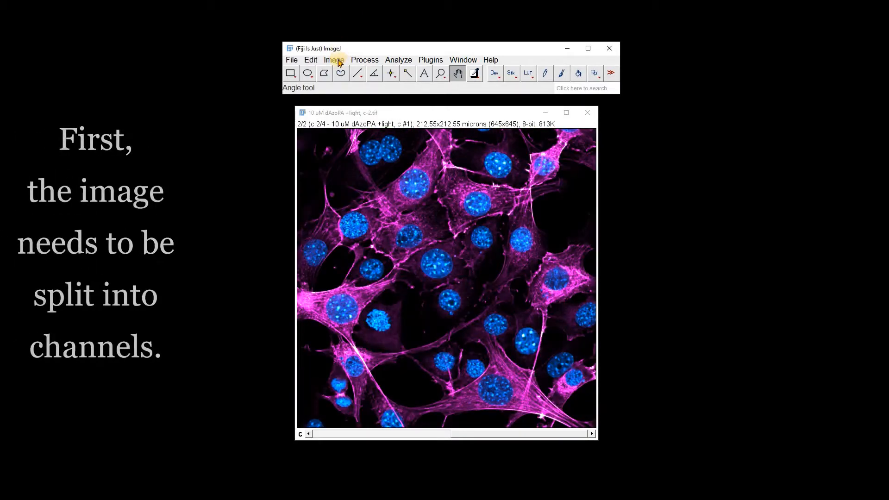
- Split the two-channel image into separate channels and minimize the magenta channel, keeping the blue nuclei channel open
{"action": "left_click", "coordinate": [333, 60]}
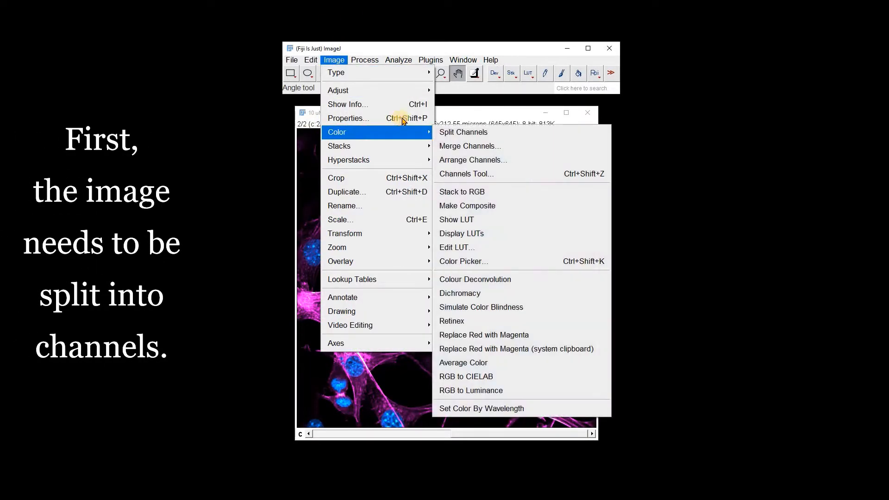
{"action": "left_click", "coordinate": [444, 134]}
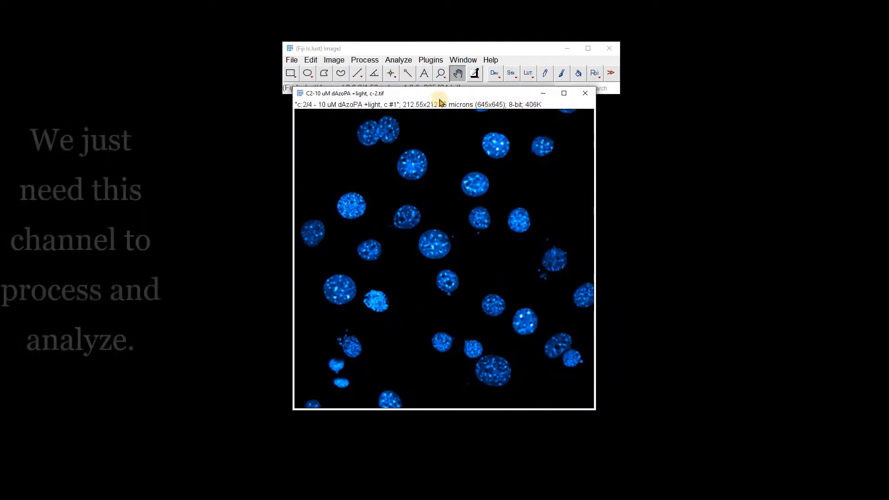
{"action": "left_click", "coordinate": [543, 93]}
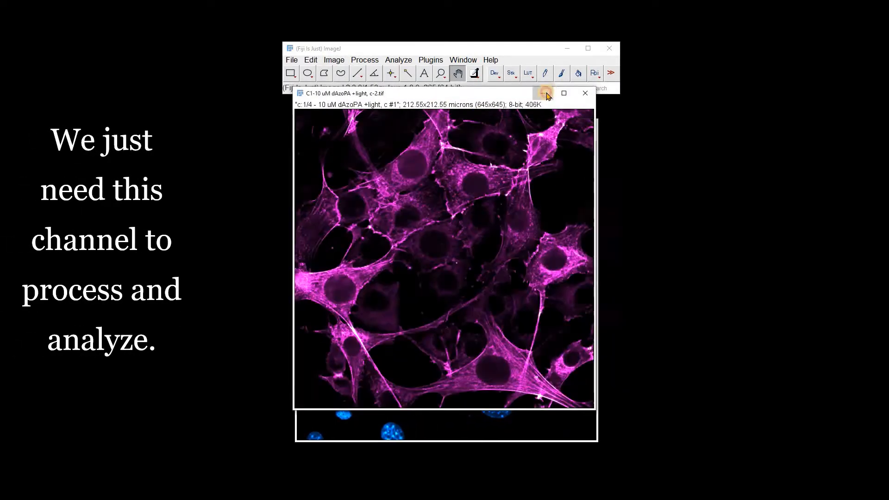
- Change the lookup table of the nuclei channel image to Grays
{"action": "left_click_drag", "start_coordinate": [499, 126], "coordinate": [500, 110]}
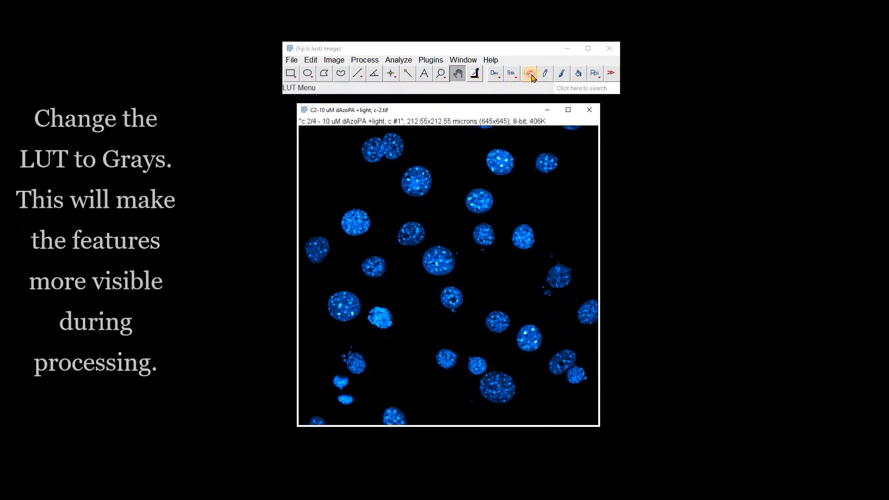
{"action": "left_click", "coordinate": [528, 74]}
{"action": "left_click", "coordinate": [551, 137]}
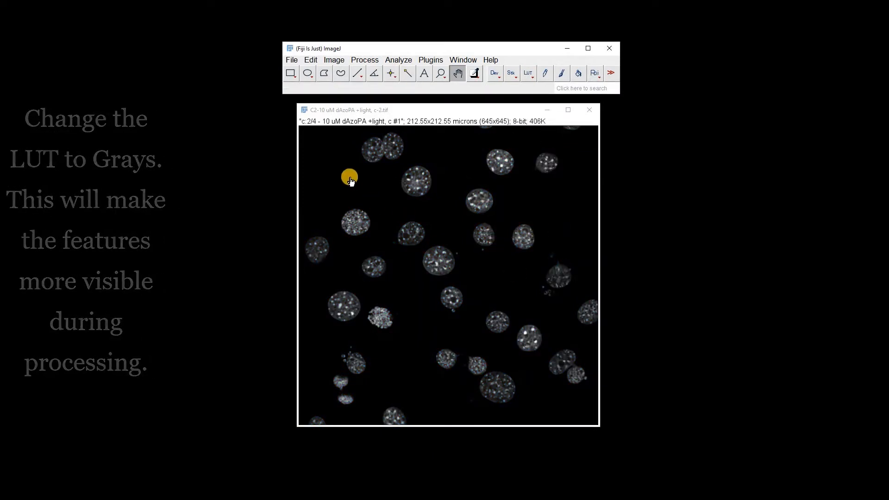
- Make two duplicates of the gray nuclei image, titled 1 and 2
{"action": "right_click", "coordinate": [369, 178]}
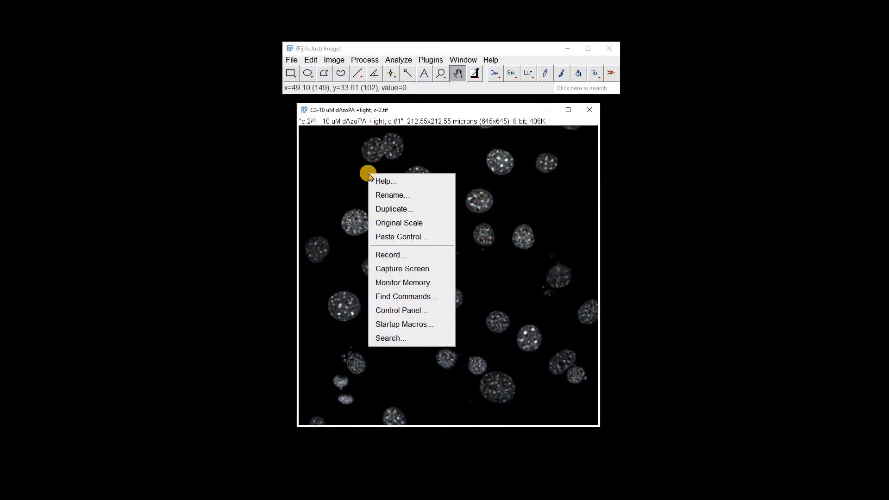
{"action": "left_click", "coordinate": [412, 206]}
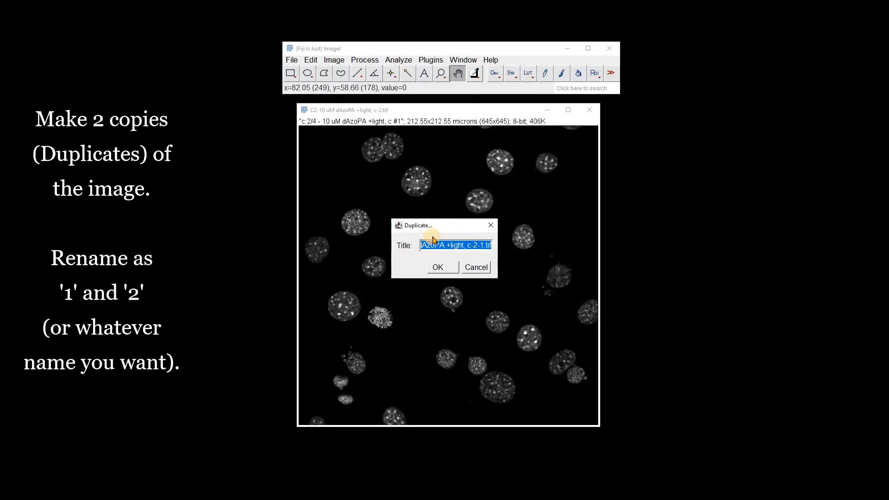
{"action": "left_click", "coordinate": [433, 272]}
{"action": "right_click", "coordinate": [445, 229]}
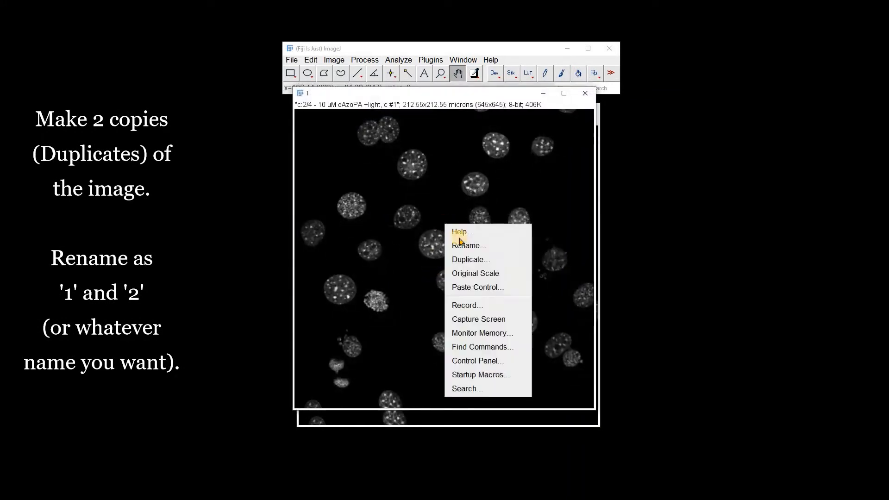
{"action": "left_click", "coordinate": [465, 257]}
{"action": "type", "text": "2"}
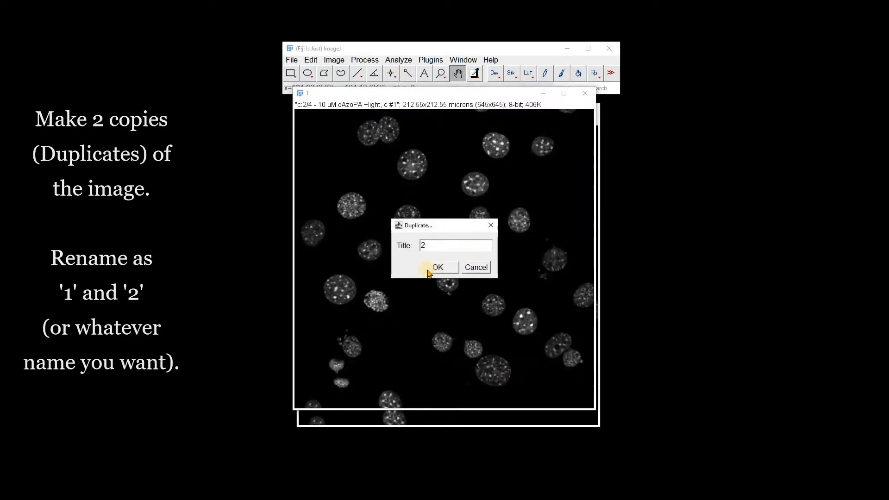
{"action": "left_click", "coordinate": [436, 267]}
- Apply a Gaussian Blur with a sigma (radius) of 2 to image 2, with the preview on
{"action": "left_click_drag", "start_coordinate": [338, 104], "coordinate": [418, 120]}
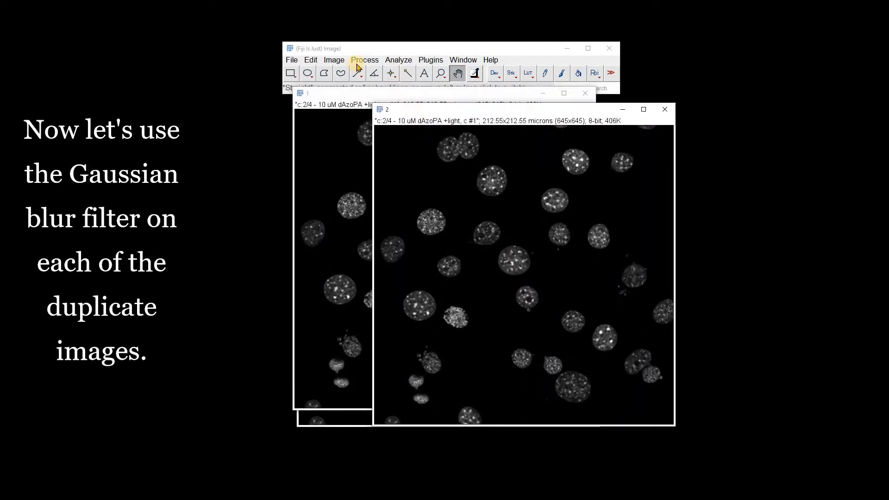
{"action": "left_click", "coordinate": [359, 65]}
{"action": "mouse_move", "coordinate": [480, 213]}
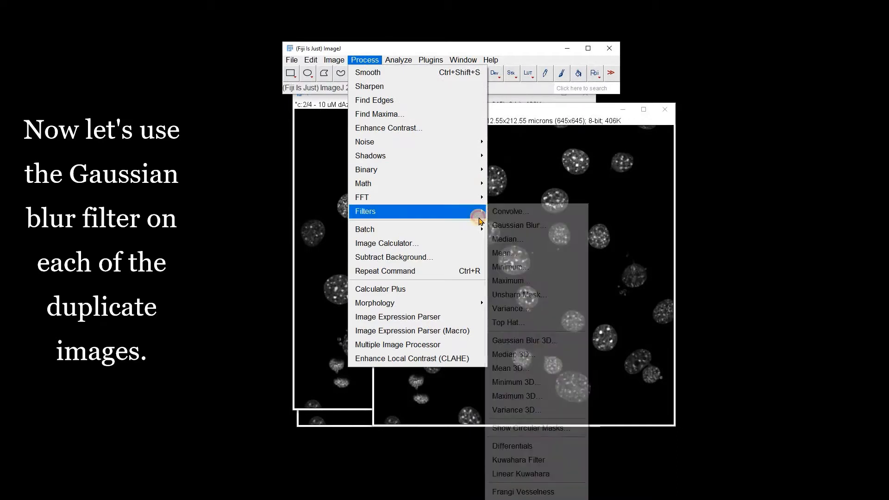
{"action": "left_click", "coordinate": [503, 226]}
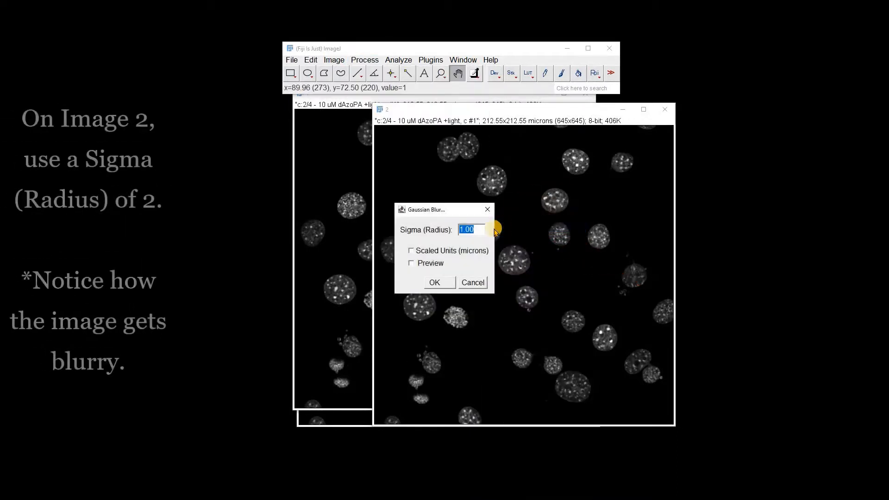
{"action": "left_click", "coordinate": [411, 263]}
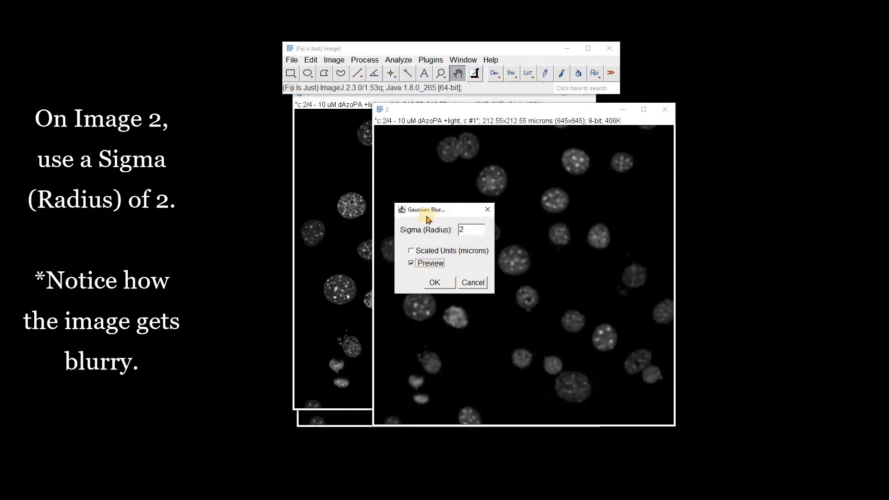
{"action": "left_click_drag", "start_coordinate": [466, 209], "coordinate": [776, 182]}
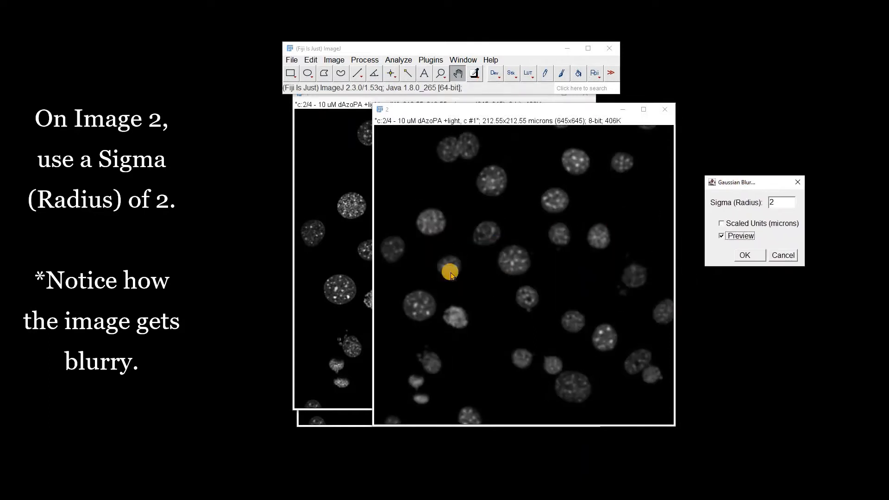
{"action": "left_click", "coordinate": [746, 256]}
- Apply a Gaussian Blur with a sigma (radius) of 1 to image 1 and compare it with image 2
{"action": "left_click_drag", "start_coordinate": [331, 96], "coordinate": [427, 116]}
{"action": "left_click", "coordinate": [363, 60]}
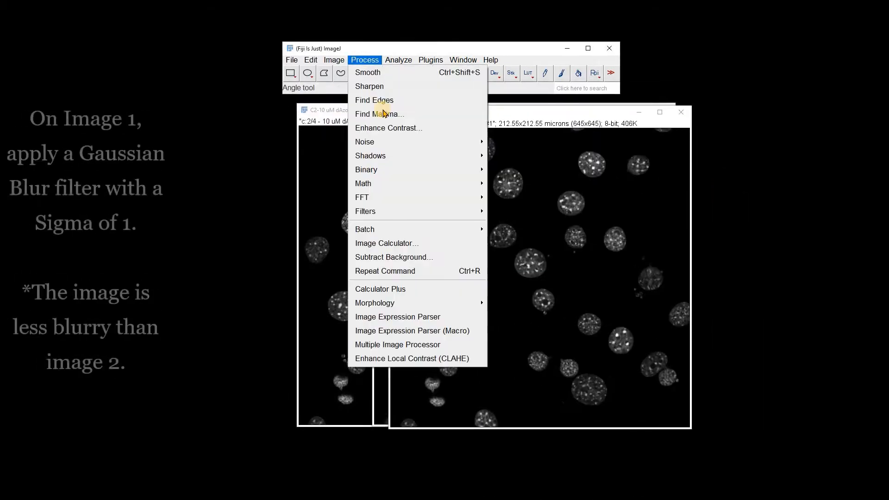
{"action": "mouse_move", "coordinate": [452, 211]}
{"action": "left_click", "coordinate": [506, 225]}
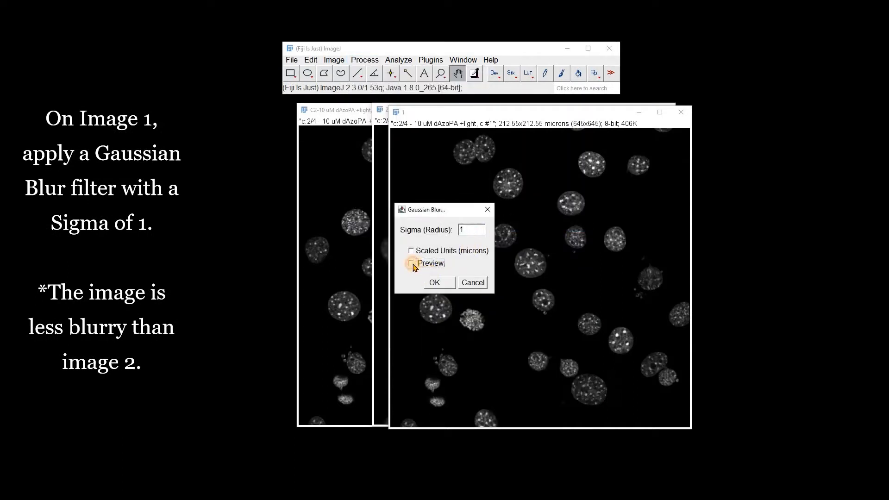
{"action": "left_click", "coordinate": [436, 283]}
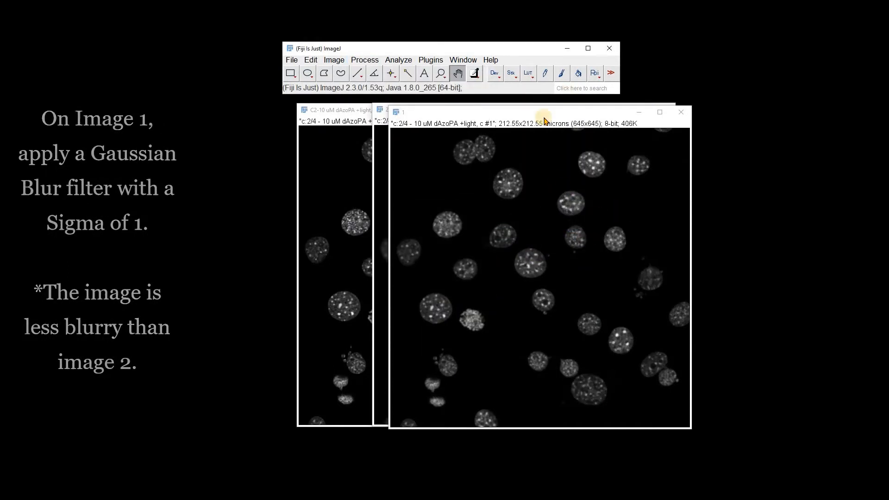
{"action": "left_click_drag", "start_coordinate": [539, 113], "coordinate": [656, 172]}
{"action": "left_click_drag", "start_coordinate": [705, 109], "coordinate": [533, 122]}
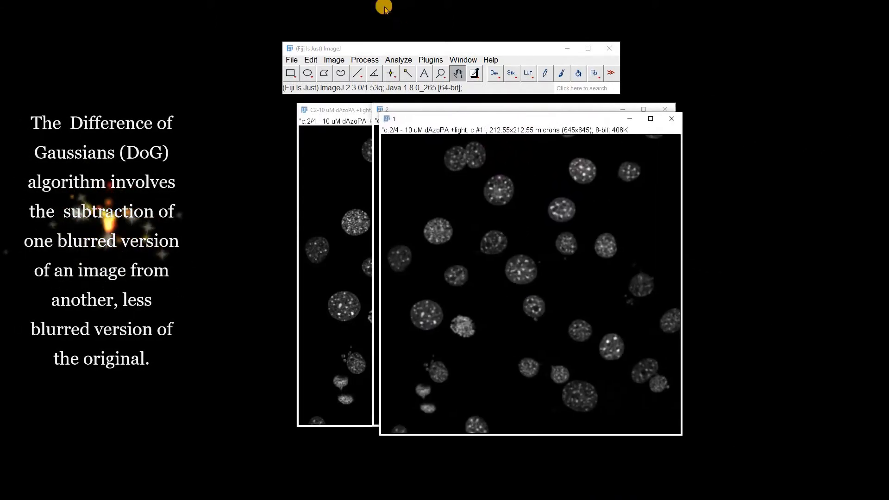
- Subtract image 2 from image 1 with the Image Calculator, creating the result in a new window
{"action": "left_click", "coordinate": [365, 60]}
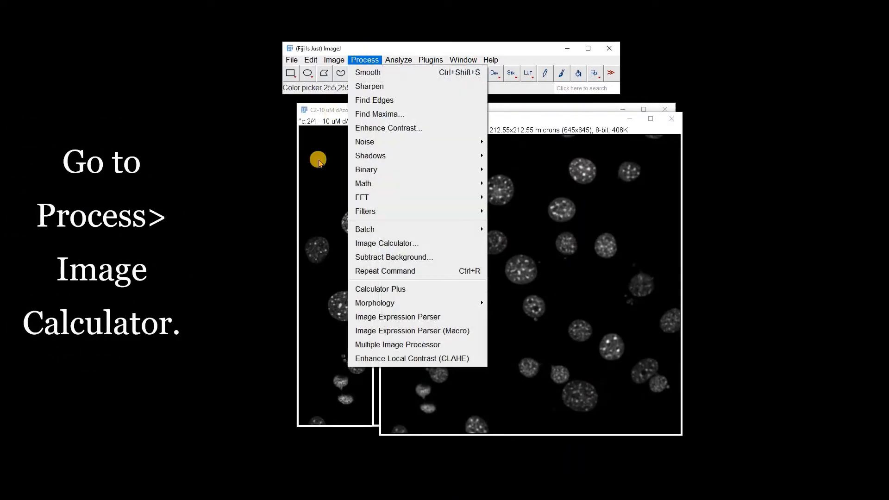
{"action": "left_click", "coordinate": [387, 244]}
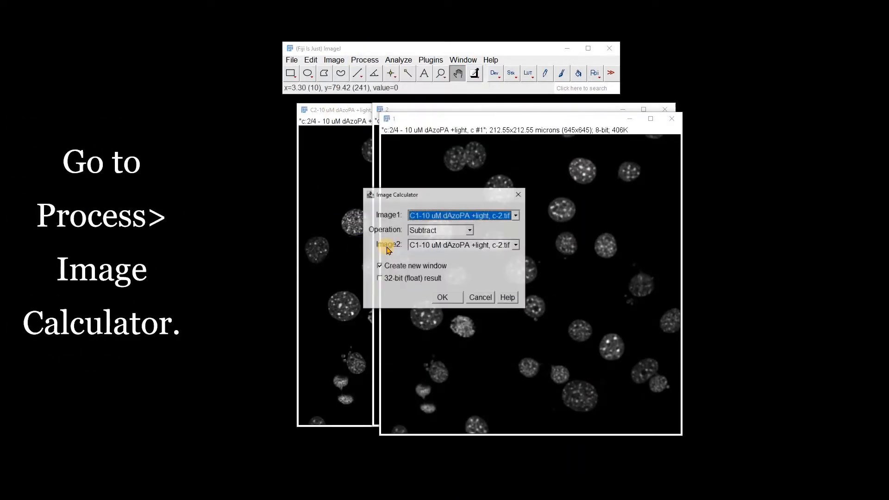
{"action": "left_click", "coordinate": [517, 215]}
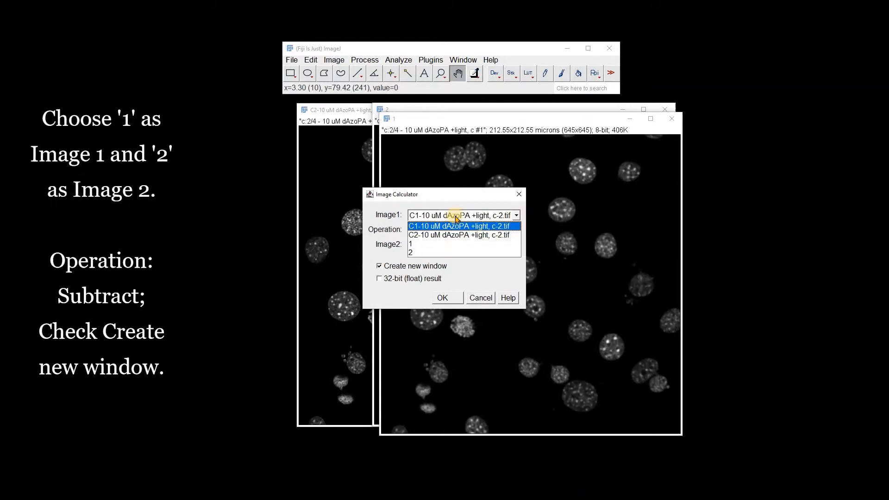
{"action": "left_click", "coordinate": [430, 245]}
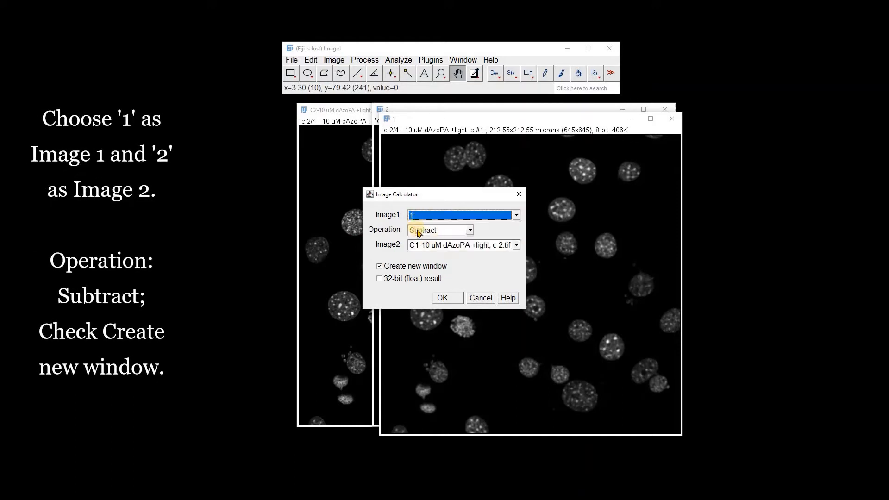
{"action": "left_click", "coordinate": [418, 231]}
{"action": "left_click", "coordinate": [430, 250]}
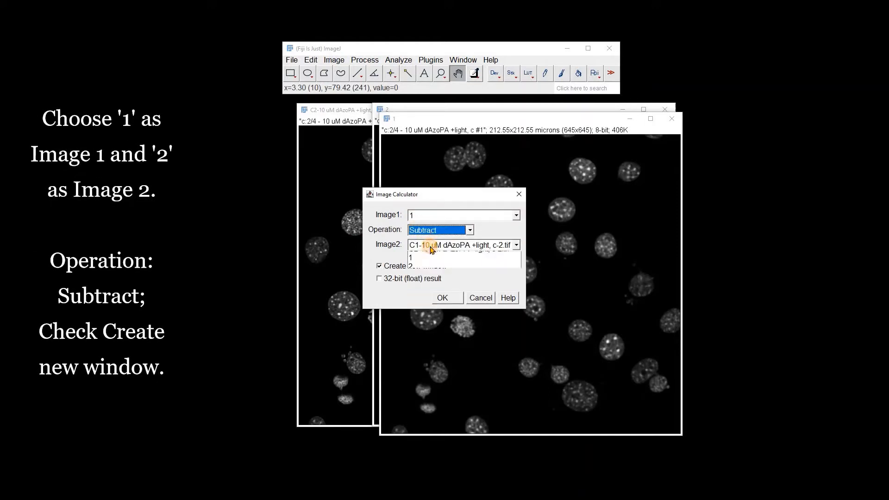
{"action": "left_click", "coordinate": [419, 283]}
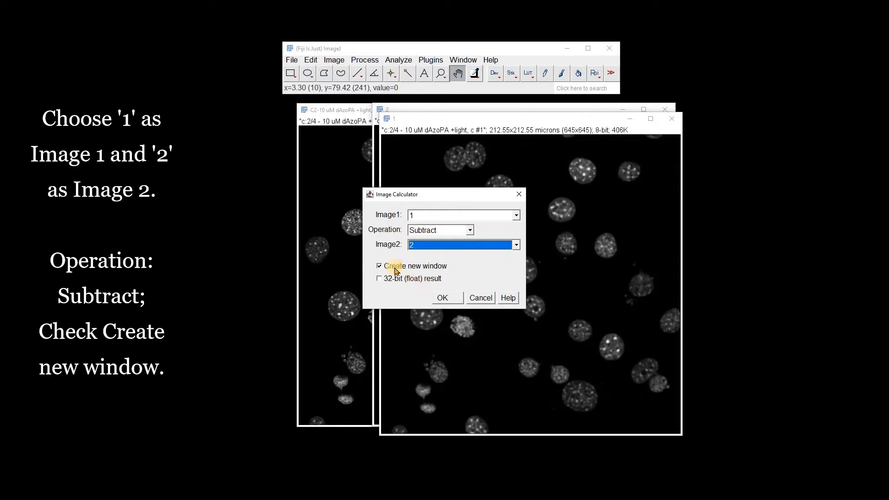
{"action": "left_click", "coordinate": [443, 297]}
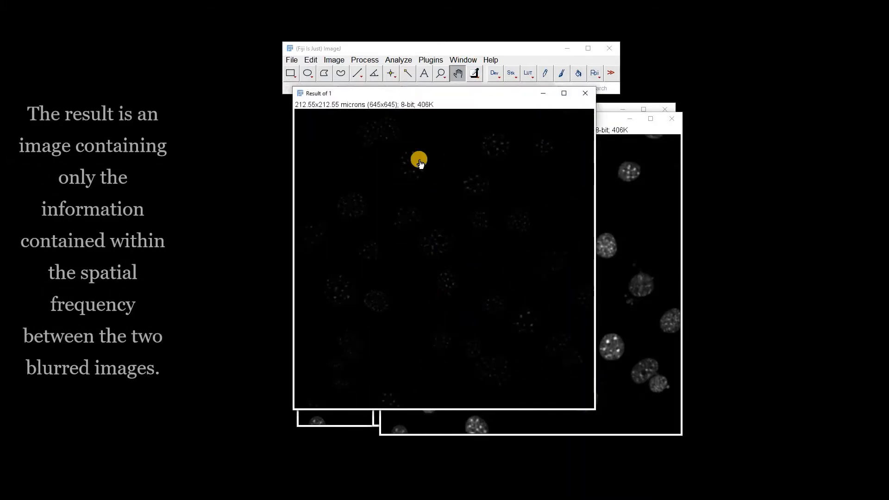
- Auto-adjust the brightness and contrast of the subtraction result to bring out the foci
{"action": "mouse_move", "coordinate": [389, 94]}
{"action": "left_mouse_down"}
{"action": "mouse_move", "coordinate": [470, 93]}
{"action": "mouse_move", "coordinate": [482, 118]}
{"action": "left_mouse_up"}
{"action": "left_click", "coordinate": [335, 60]}
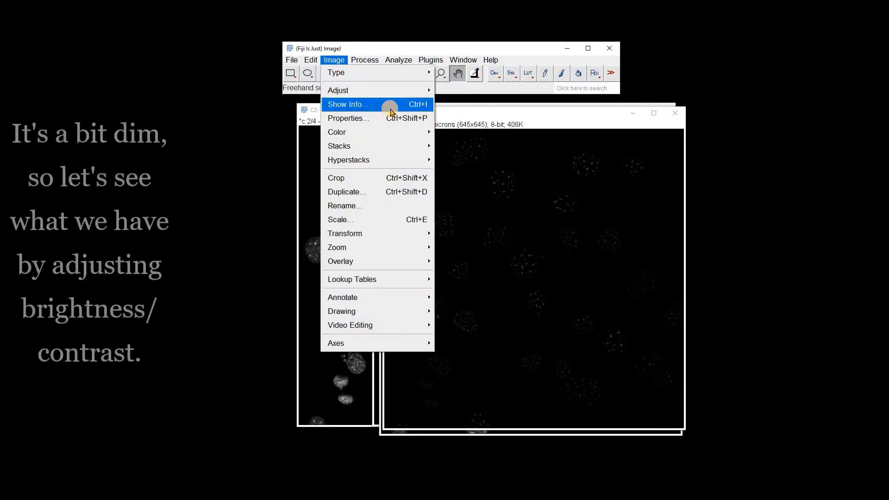
{"action": "mouse_move", "coordinate": [383, 90]}
{"action": "left_click", "coordinate": [454, 93]}
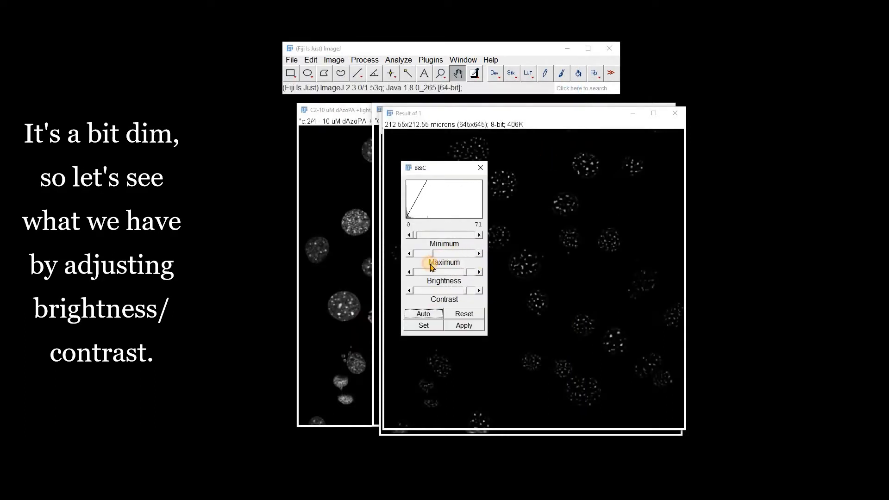
{"action": "left_click_drag", "start_coordinate": [432, 175], "coordinate": [735, 177]}
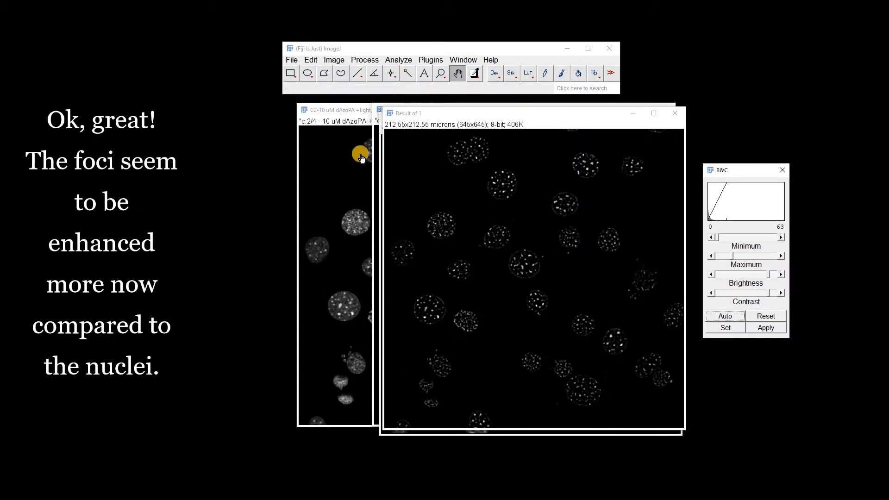
- Threshold the original gray nuclei image with the Moments method, a dark background and a red overlay
{"action": "left_click_drag", "start_coordinate": [357, 111], "coordinate": [342, 117]}
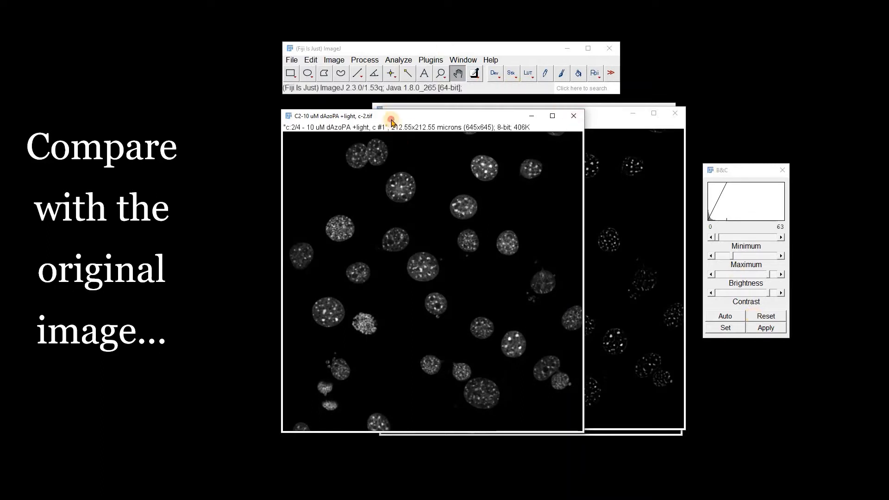
{"action": "left_click", "coordinate": [329, 63]}
{"action": "mouse_move", "coordinate": [429, 98]}
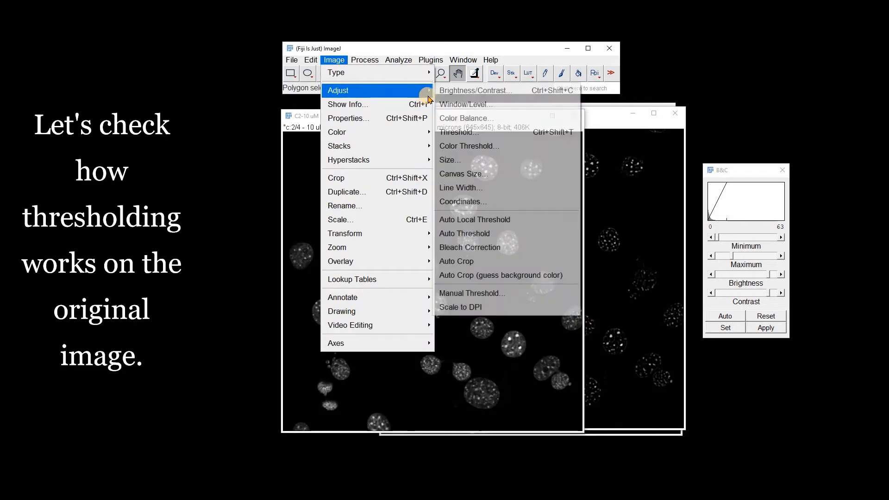
{"action": "left_click", "coordinate": [464, 134]}
{"action": "left_click_drag", "start_coordinate": [440, 182], "coordinate": [679, 172]}
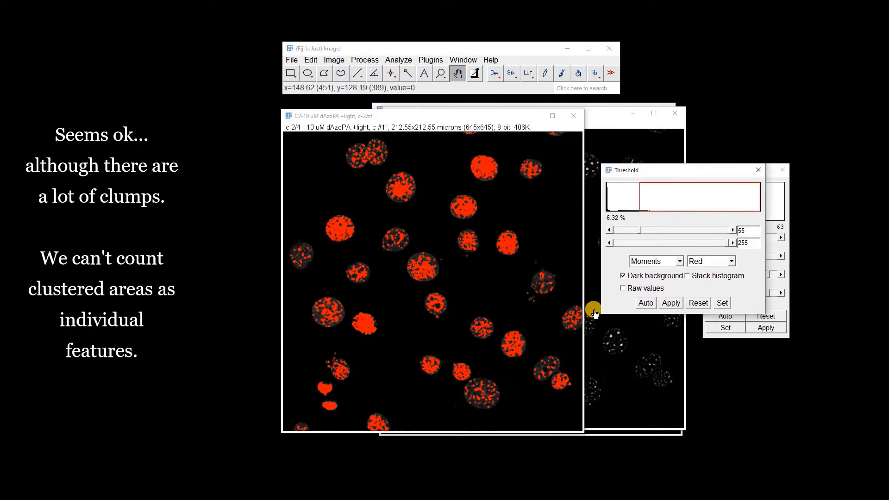
- Auto-threshold the subtraction result with the same Moments method for comparison with the original
{"action": "left_click_drag", "start_coordinate": [568, 121], "coordinate": [485, 137]}
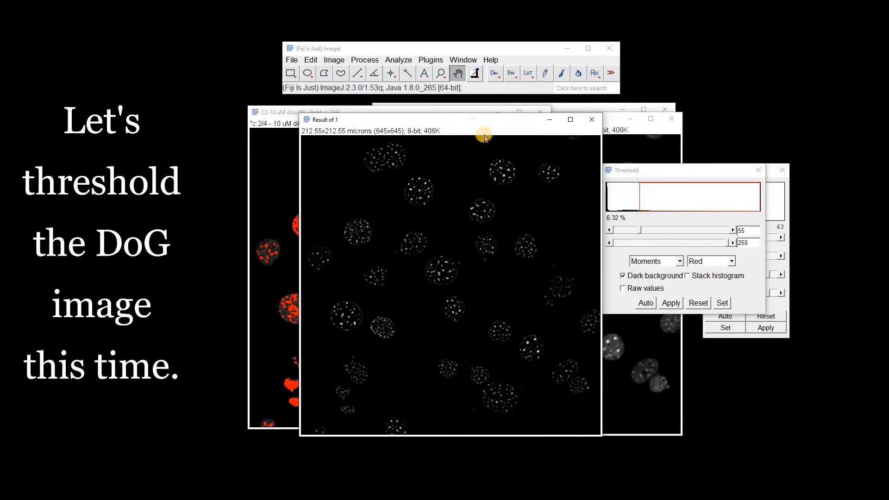
{"action": "left_click", "coordinate": [645, 303]}
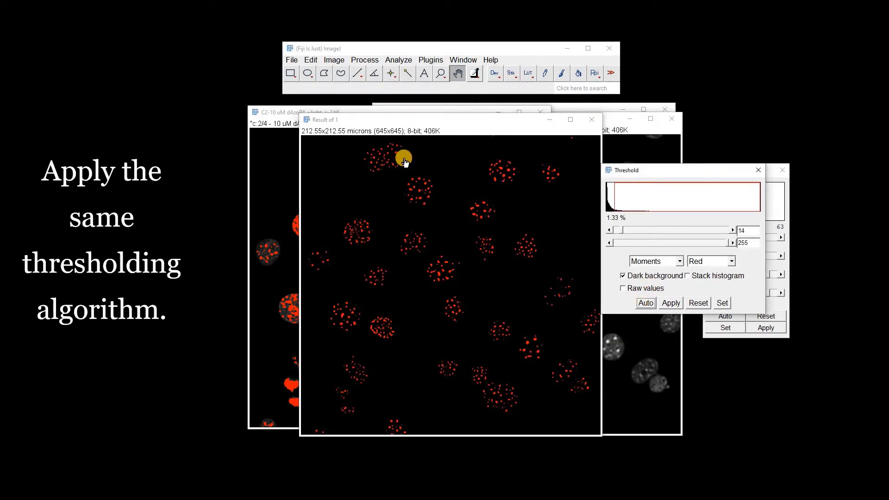
{"action": "mouse_move", "coordinate": [388, 124]}
{"action": "left_mouse_down"}
{"action": "mouse_move", "coordinate": [522, 131]}
{"action": "mouse_move", "coordinate": [386, 119]}
{"action": "left_mouse_up"}
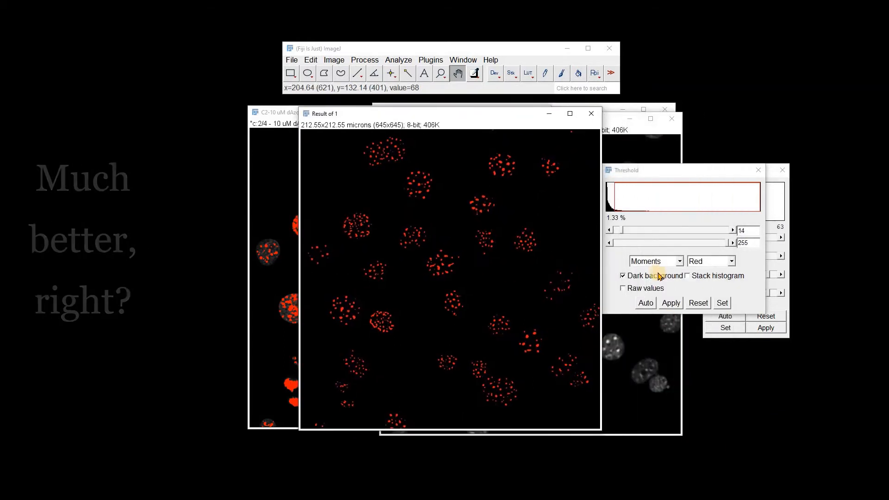
- Switch the thresholding method for the subtraction result to Otsu
{"action": "left_click", "coordinate": [679, 262]}
{"action": "left_click", "coordinate": [658, 290]}
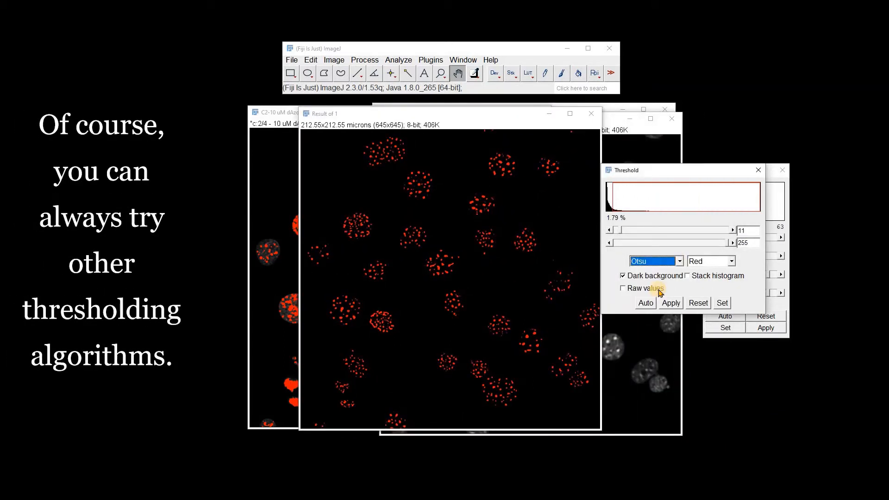
- Set the subtraction result's threshold method to Moments, and analyze its particles with size 0-Infinity and Count Masks as the output image
{"action": "left_click", "coordinate": [679, 262]}
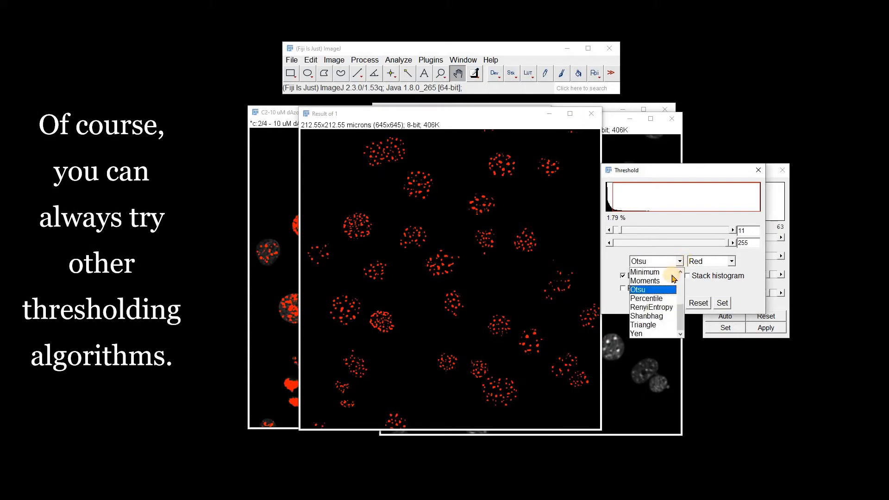
{"action": "left_click", "coordinate": [666, 282]}
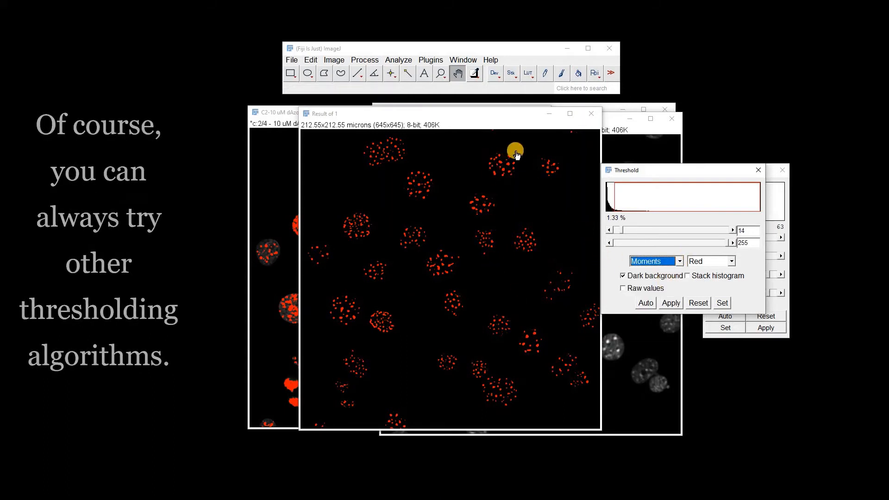
{"action": "left_click", "coordinate": [401, 61]}
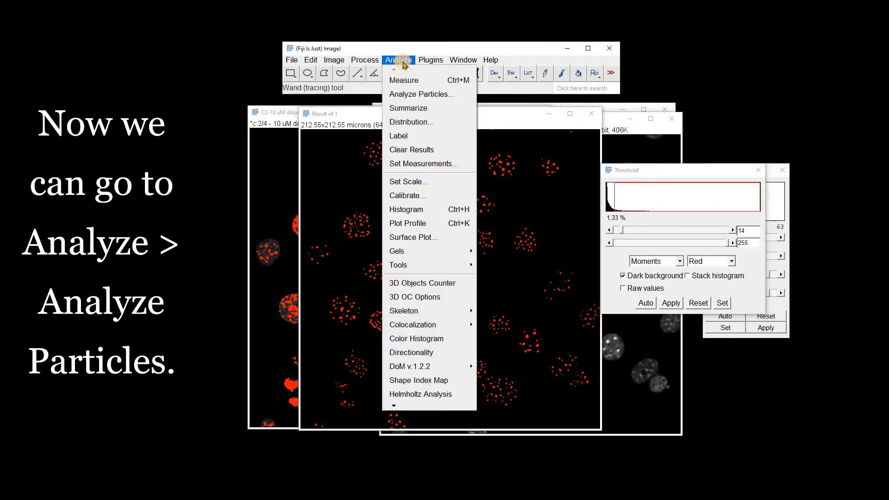
{"action": "left_click", "coordinate": [419, 94]}
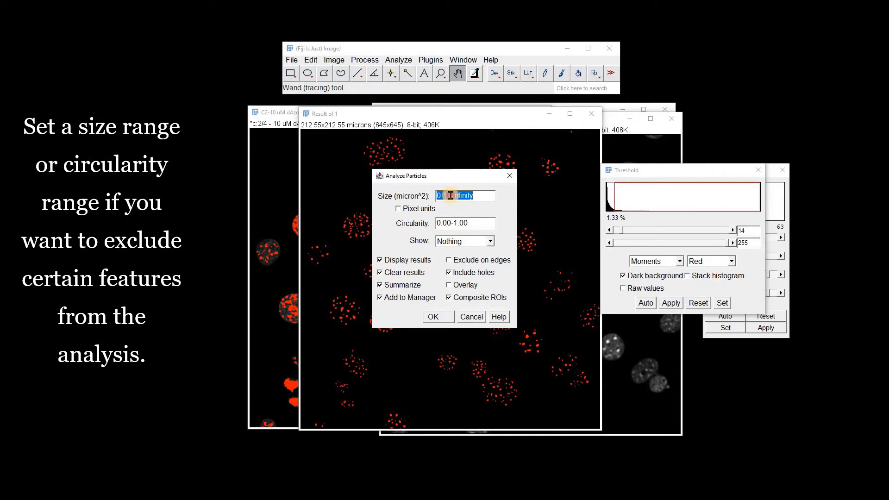
{"action": "type", "text": "0"}
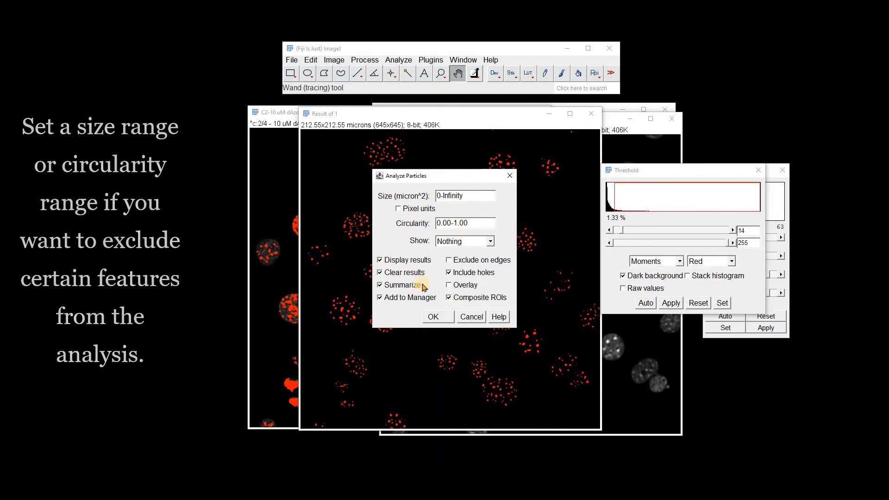
{"action": "left_click", "coordinate": [489, 241]}
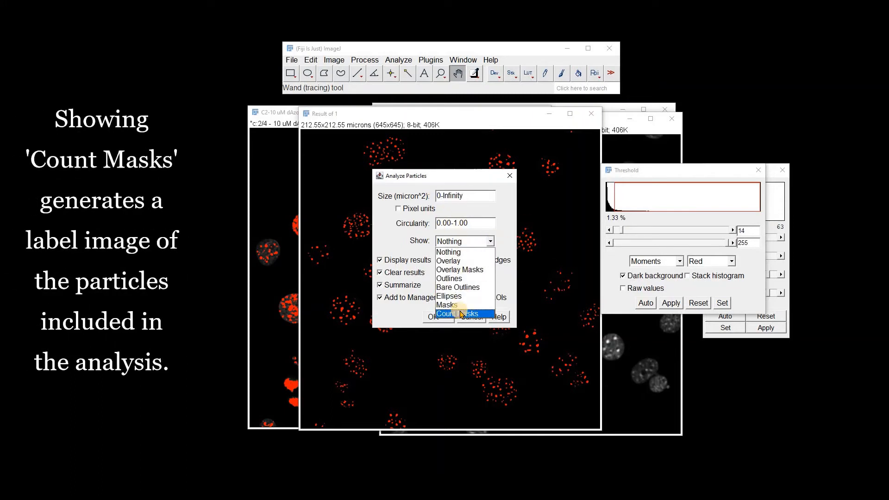
{"action": "left_click", "coordinate": [461, 314]}
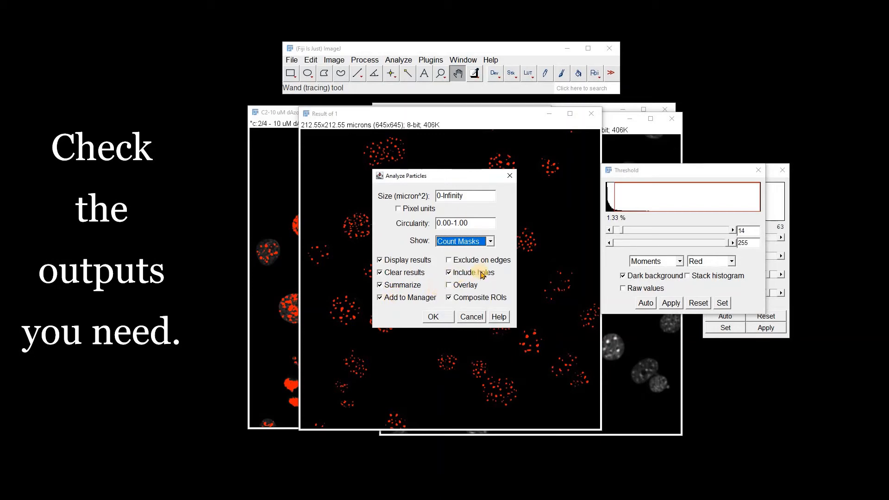
{"action": "left_click", "coordinate": [435, 317]}
- Apply the 16_colors lookup table to the count mask label image
{"action": "left_click", "coordinate": [527, 73]}
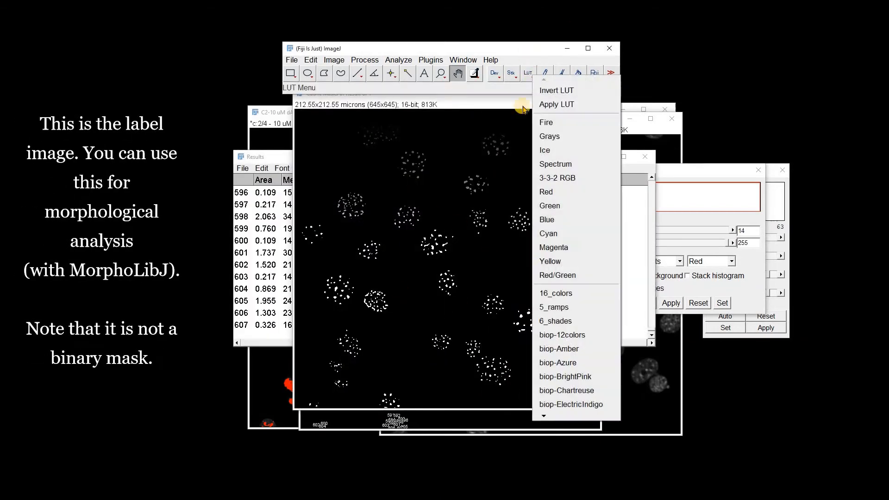
{"action": "left_click", "coordinate": [551, 291]}
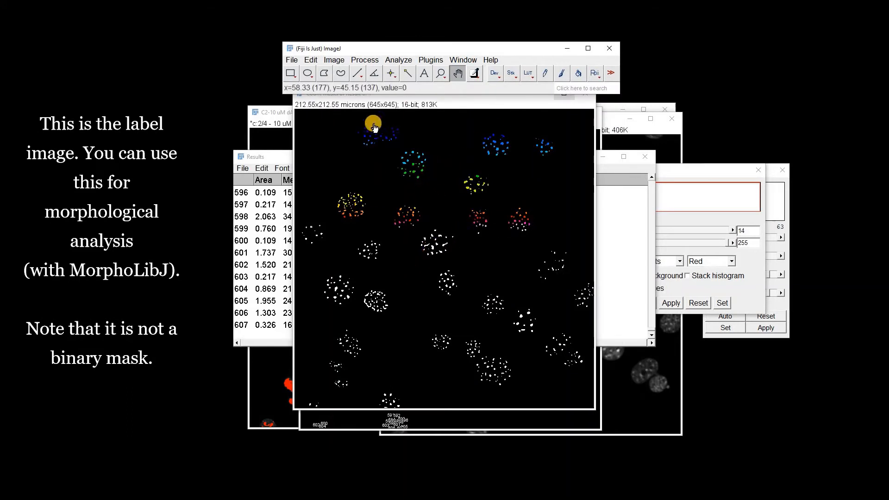
- Minimize the label image and the summary table, and move the ROI Manager clear of the results table
{"action": "left_click", "coordinate": [546, 94]}
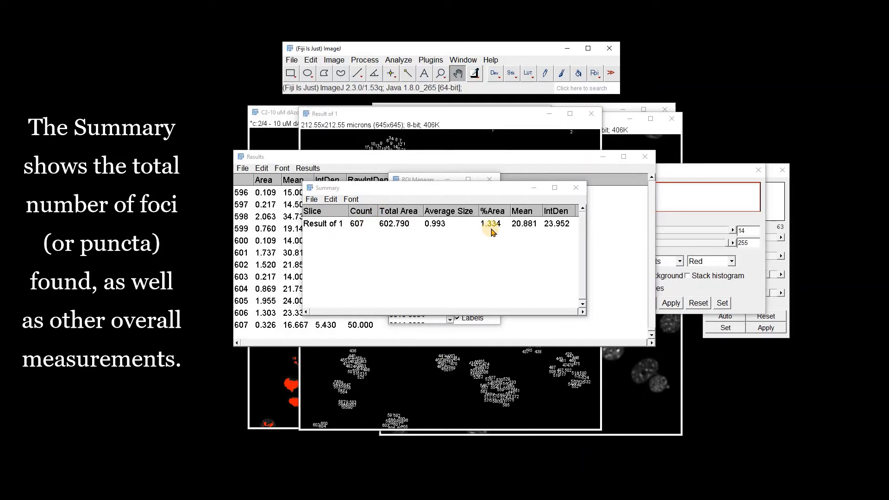
{"action": "left_click", "coordinate": [533, 188]}
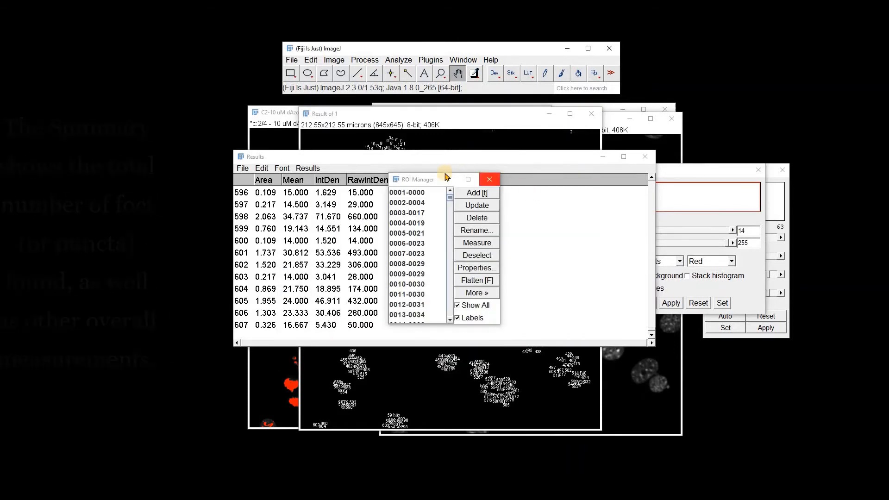
{"action": "left_click_drag", "start_coordinate": [426, 184], "coordinate": [703, 172]}
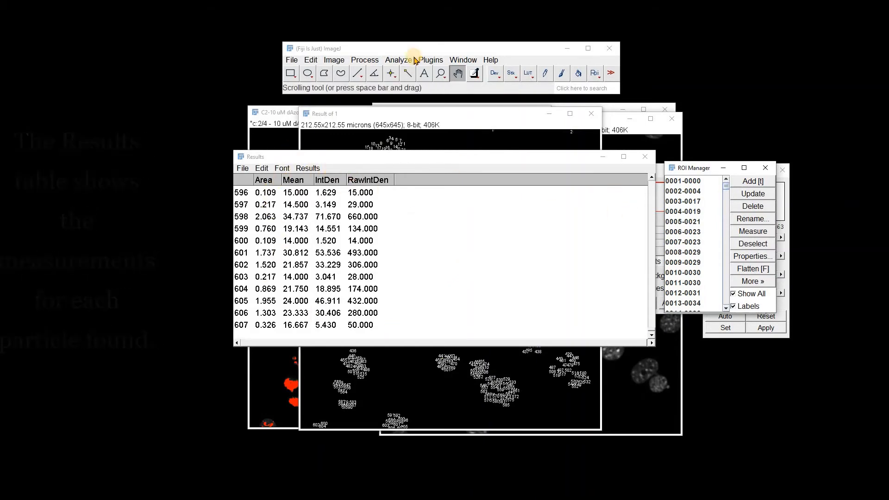
- Check that Area, Mean gray value, Integrated density and Limit to threshold are enabled in the measurement settings, and accept them
{"action": "left_click", "coordinate": [399, 59]}
{"action": "left_click", "coordinate": [404, 165]}
{"action": "left_click_drag", "start_coordinate": [393, 136], "coordinate": [549, 110]}
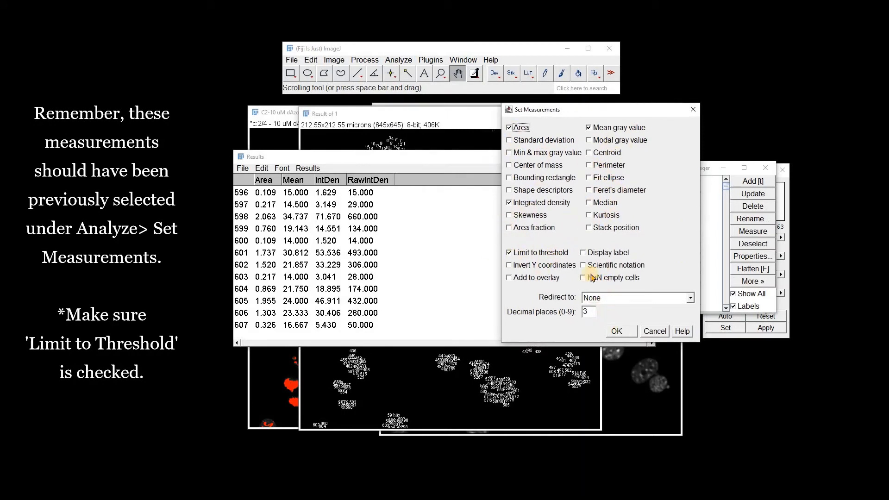
{"action": "left_click", "coordinate": [617, 332]}
- Minimize the results table and turn off the ROI labels on the subtraction result
{"action": "left_click", "coordinate": [600, 158]}
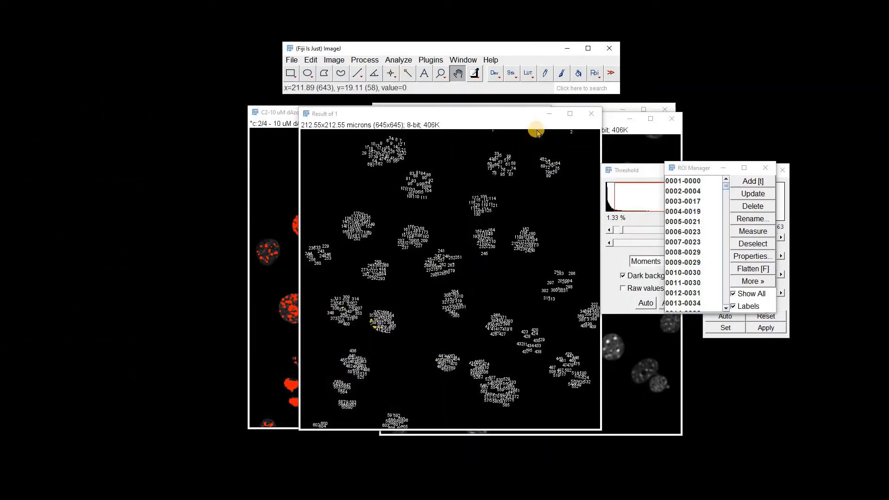
{"action": "left_click", "coordinate": [507, 113]}
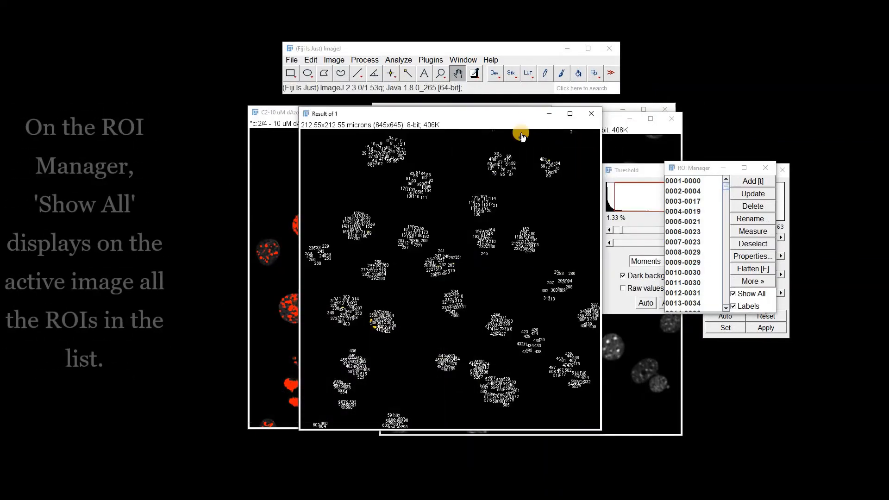
{"action": "left_click", "coordinate": [733, 307]}
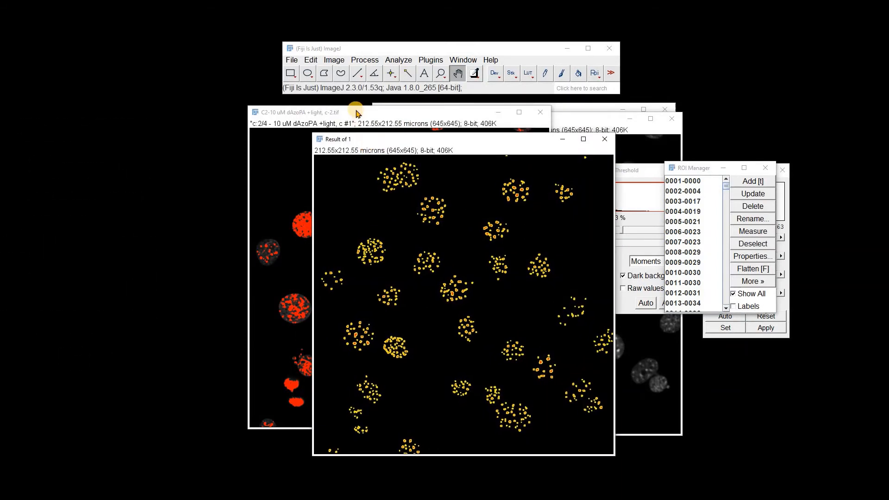
- Reset the brightness and contrast of the original nuclei image and show all the listed ROIs on it
{"action": "left_click", "coordinate": [356, 114]}
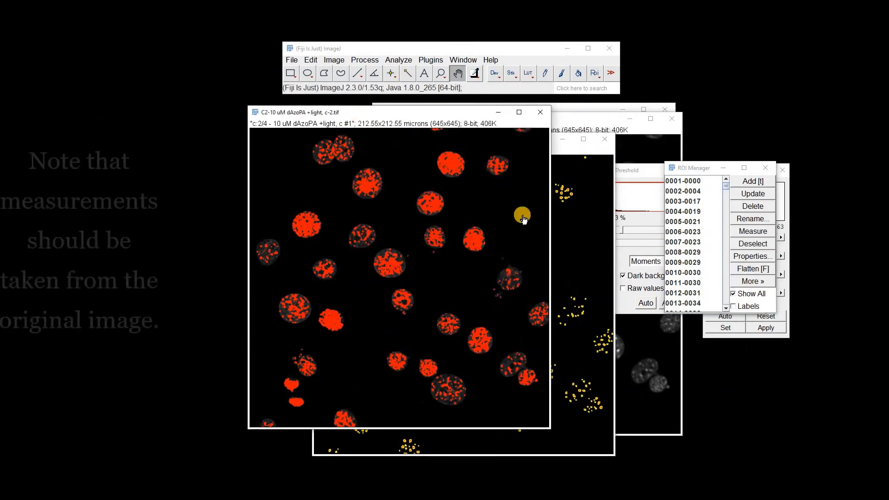
{"action": "left_click", "coordinate": [765, 318]}
{"action": "left_click", "coordinate": [681, 172]}
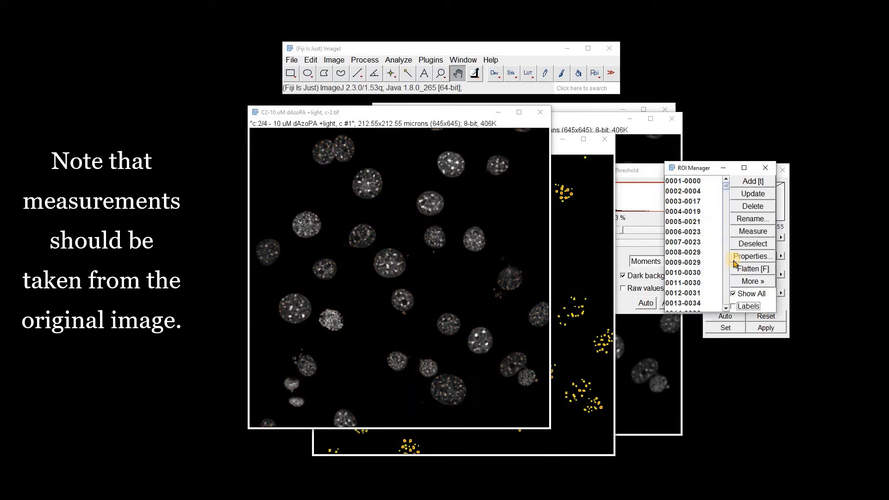
{"action": "left_click", "coordinate": [733, 295]}
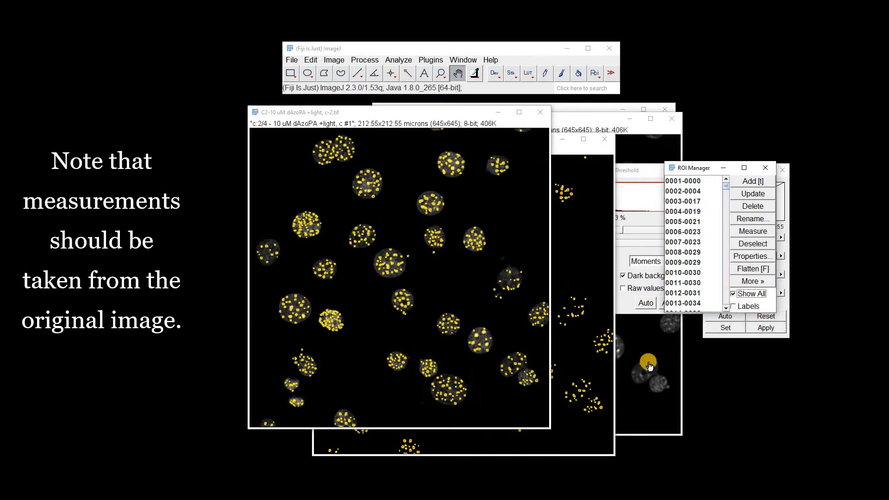
- Measure all the listed ROIs on the original nuclei image, and reposition and narrow the results table
{"action": "left_click", "coordinate": [751, 231]}
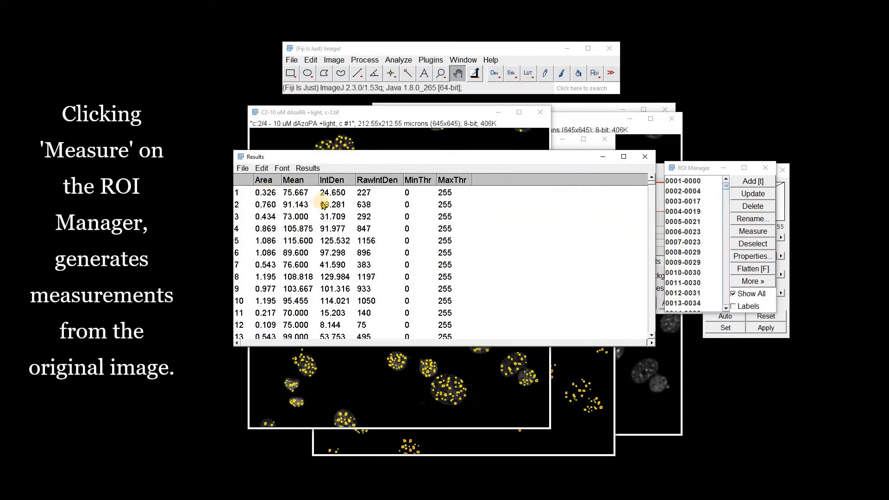
{"action": "left_click_drag", "start_coordinate": [647, 205], "coordinate": [620, 155]}
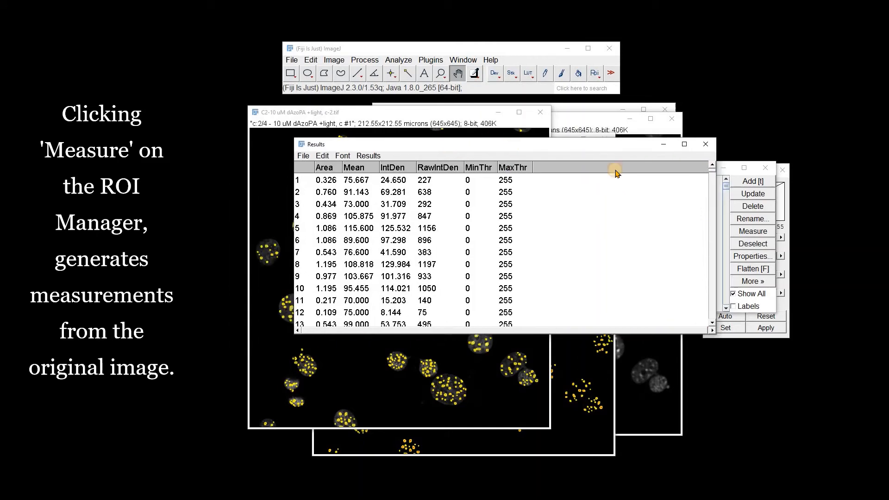
{"action": "left_click_drag", "start_coordinate": [717, 254], "coordinate": [604, 324]}
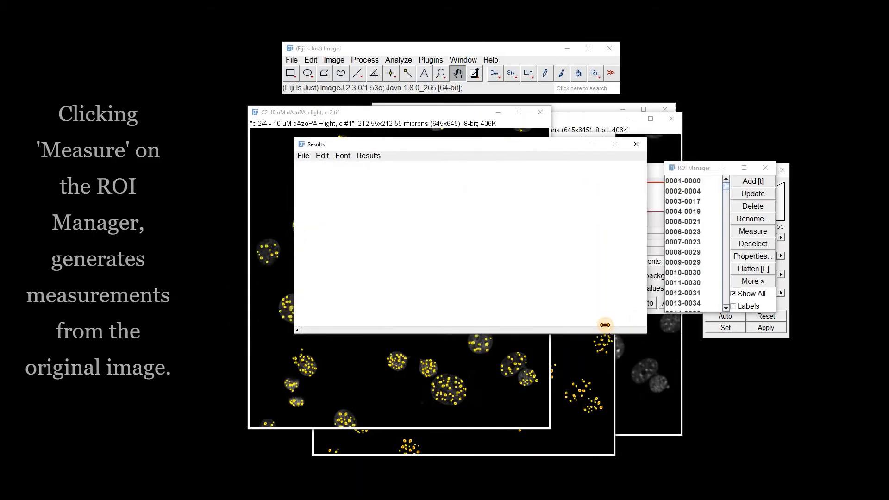
- Check the save options for the measurements, and close the results table
{"action": "left_click", "coordinate": [301, 157]}
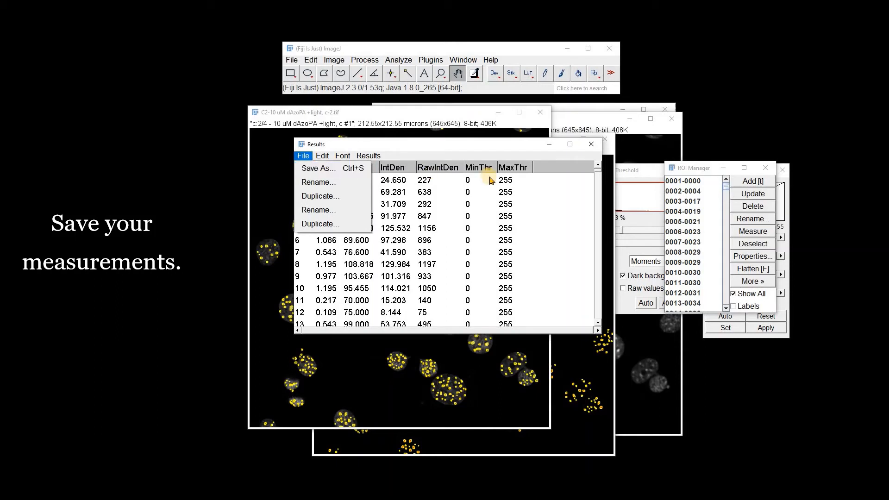
{"action": "left_click", "coordinate": [591, 144]}
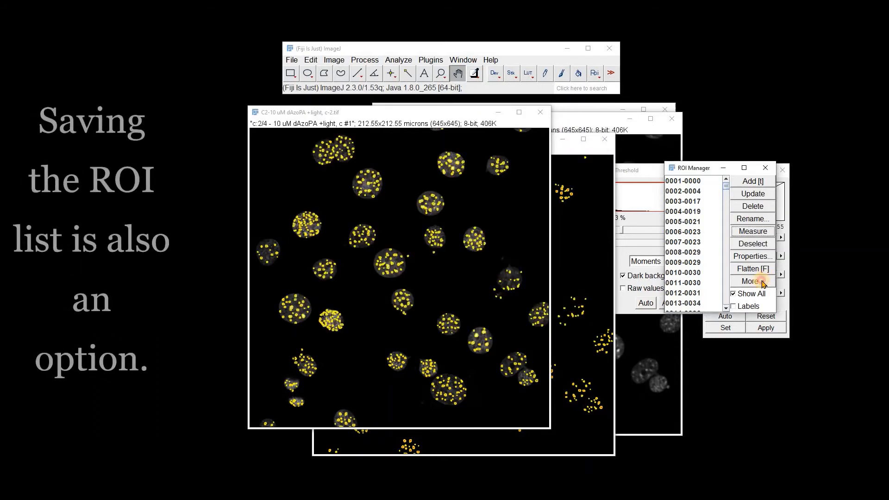
{"action": "left_click", "coordinate": [750, 281]}
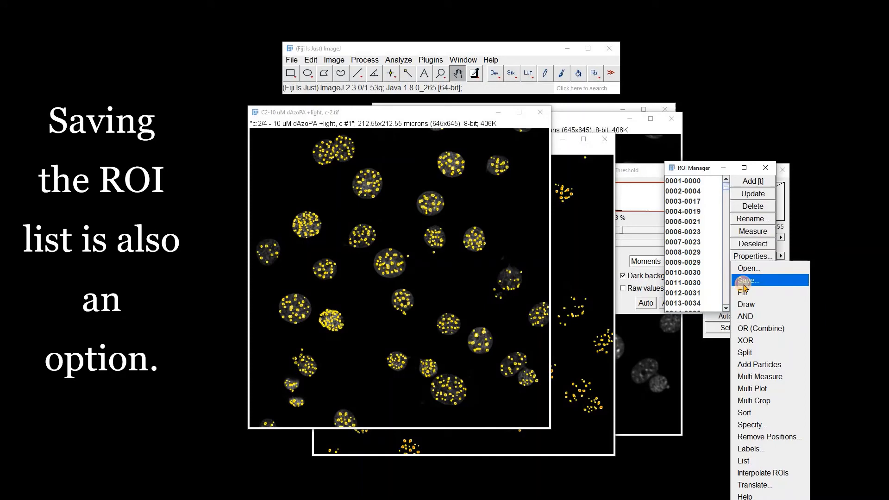
{"action": "left_click", "coordinate": [745, 281]}
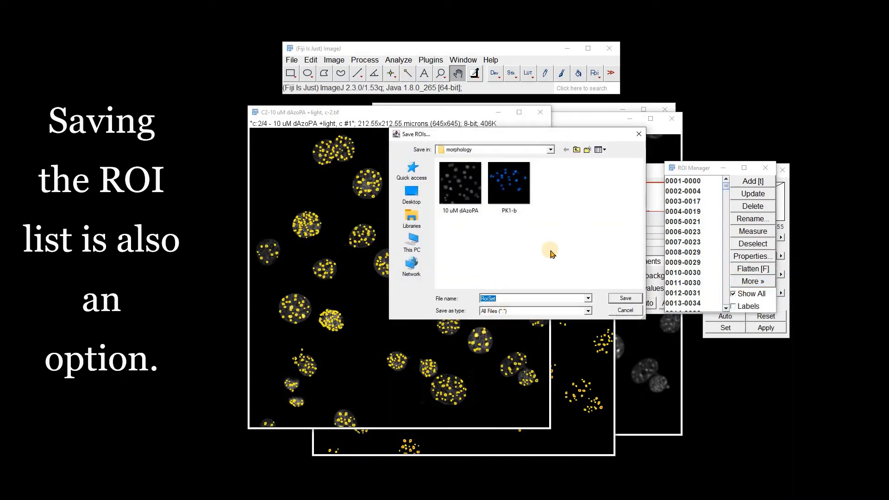
{"action": "left_click", "coordinate": [625, 310]}
- Clear the workspace by closing the ROI Manager without keeping its ROIs, all open images, and the B&C and Threshold windows
{"action": "left_click", "coordinate": [765, 168]}
{"action": "left_click", "coordinate": [450, 270]}
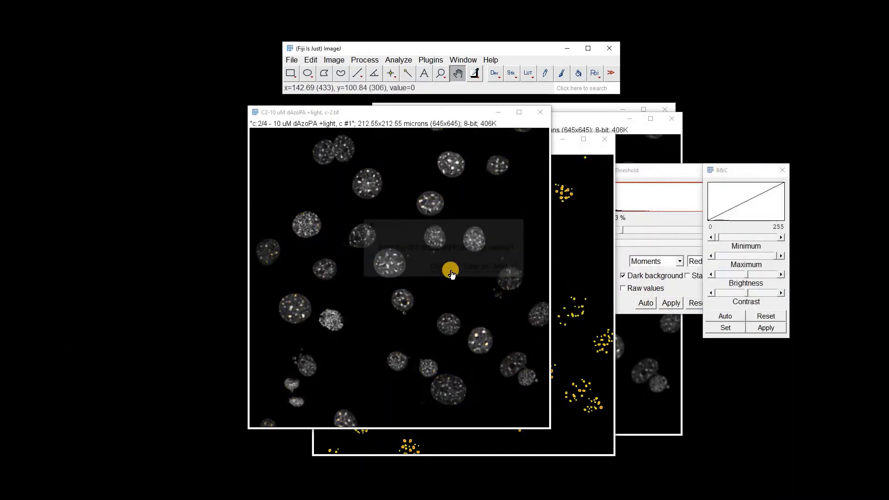
{"action": "left_click", "coordinate": [292, 61]}
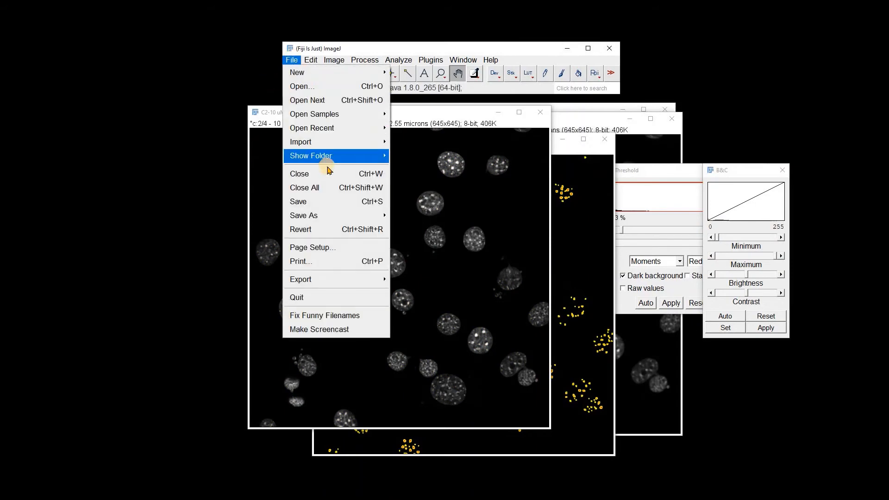
{"action": "left_click", "coordinate": [324, 188]}
{"action": "left_click", "coordinate": [477, 273]}
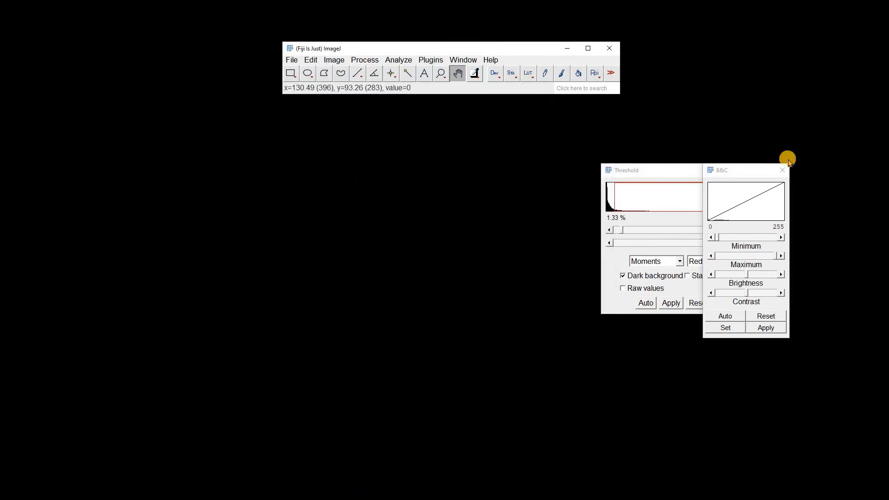
{"action": "left_click", "coordinate": [782, 170]}
{"action": "left_click", "coordinate": [758, 169]}
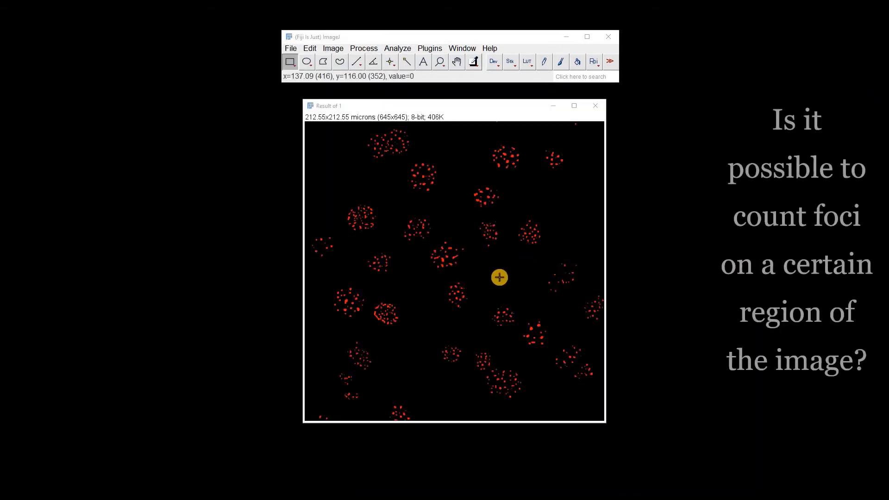
- Draw an oval selection around the single nucleus in the upper-left part of the thresholded subtraction result
{"action": "left_click", "coordinate": [308, 64]}
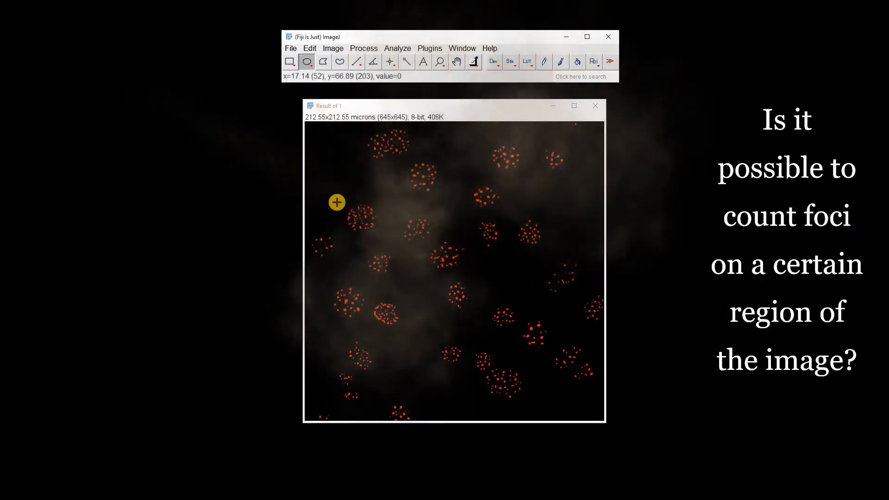
{"action": "left_click_drag", "start_coordinate": [340, 203], "coordinate": [382, 235]}
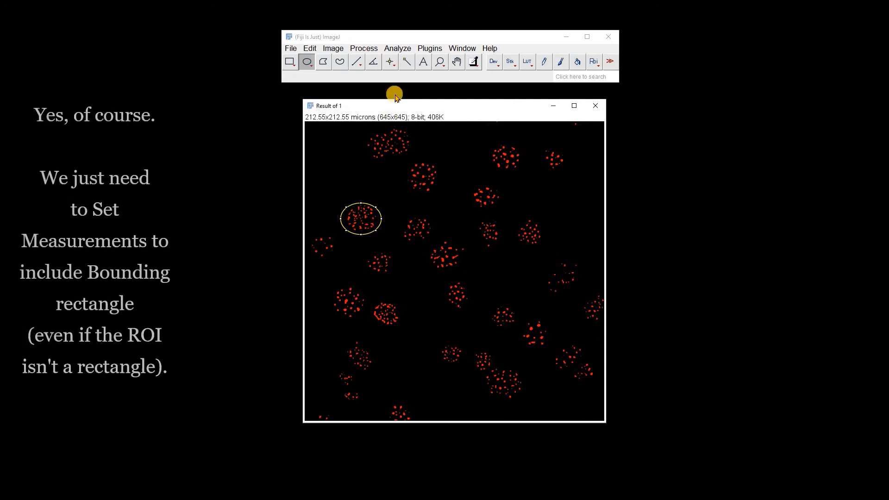
- Add Bounding rectangle to the measurement settings
{"action": "left_click", "coordinate": [398, 48]}
{"action": "left_click", "coordinate": [404, 151]}
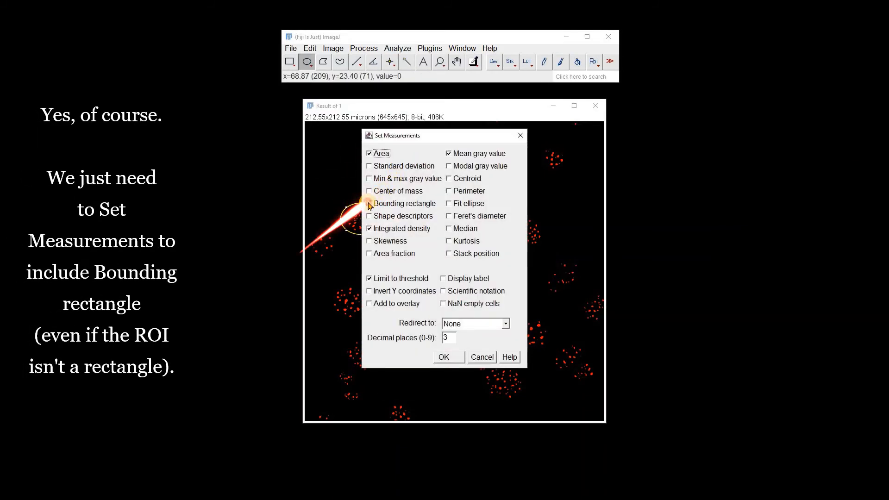
{"action": "left_click", "coordinate": [446, 356]}
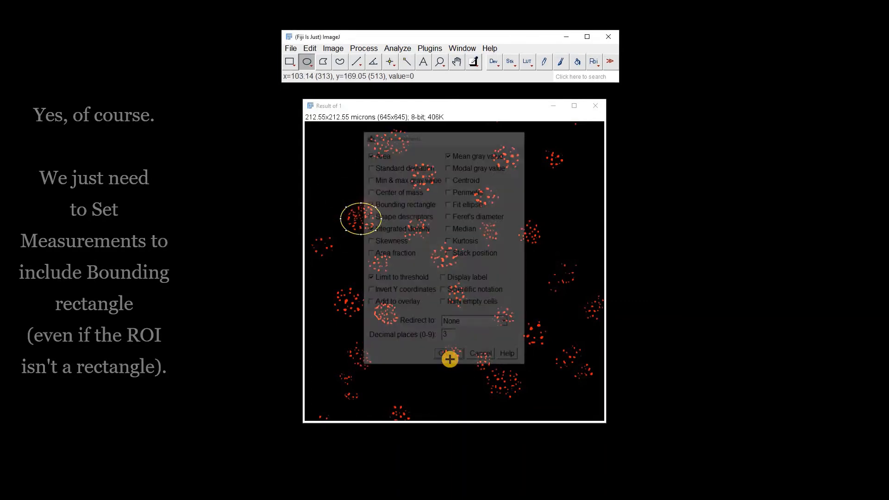
- Analyze particles inside the oval selection with size 0.150-Infinity micron^2 and circularity 0.00-1.00, showing count masks, results and summary and adding ROIs to the manager
{"action": "left_click", "coordinate": [400, 51]}
{"action": "left_click", "coordinate": [407, 79]}
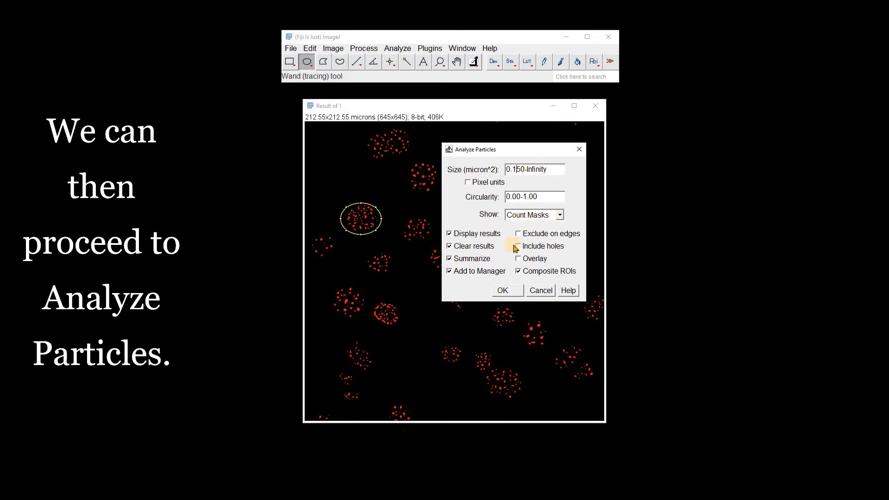
{"action": "left_click", "coordinate": [506, 294]}
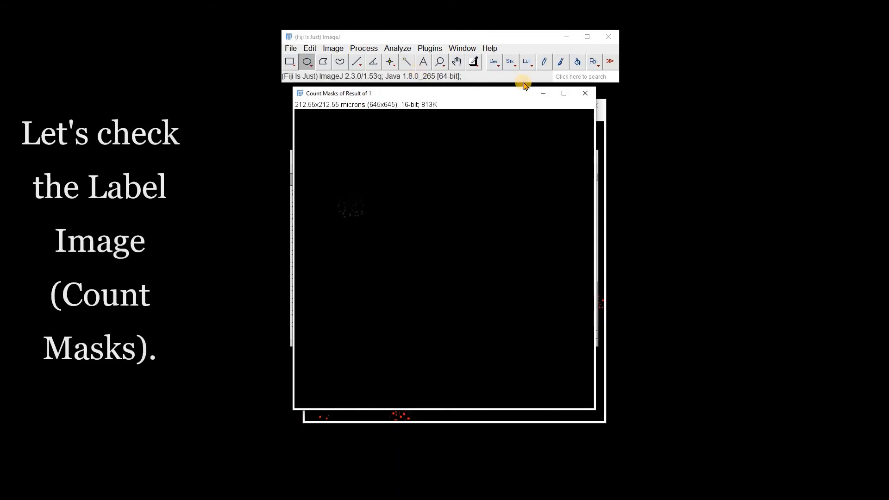
- Apply the 3-3-2 RGB lookup table to the count masks image to check the labels, and minimize it
{"action": "left_click", "coordinate": [528, 66]}
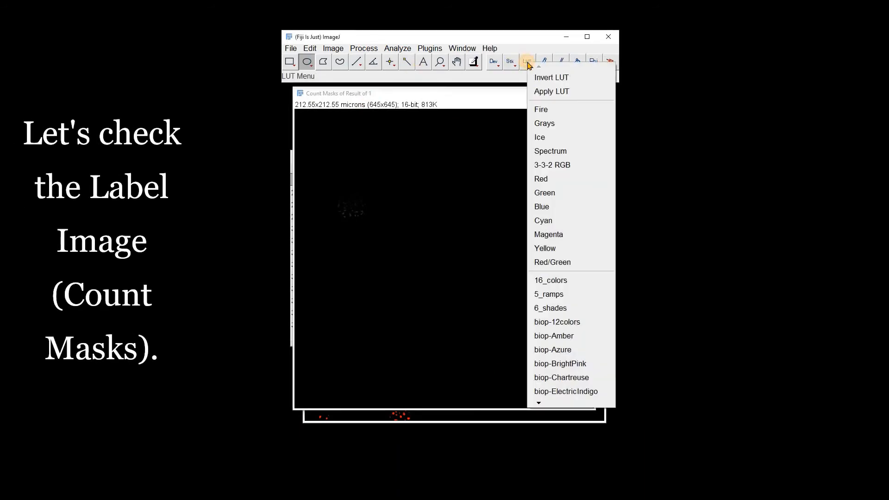
{"action": "left_click", "coordinate": [556, 164]}
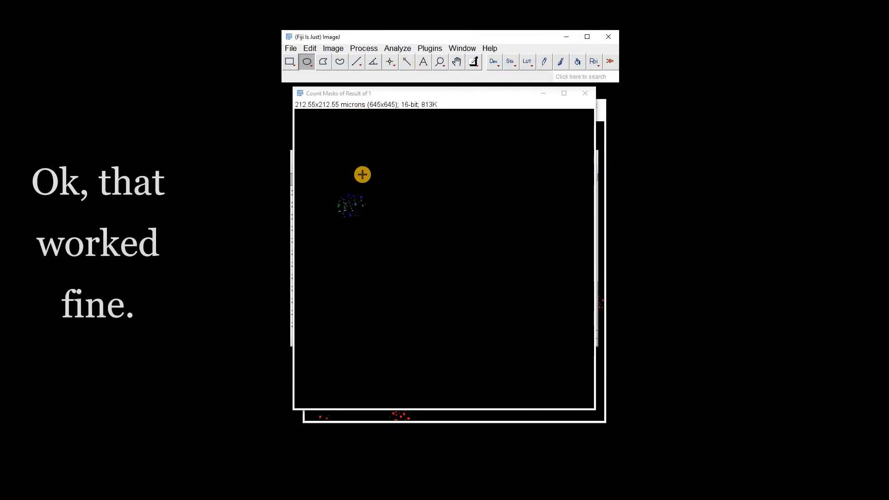
{"action": "left_click_drag", "start_coordinate": [385, 99], "coordinate": [408, 100]}
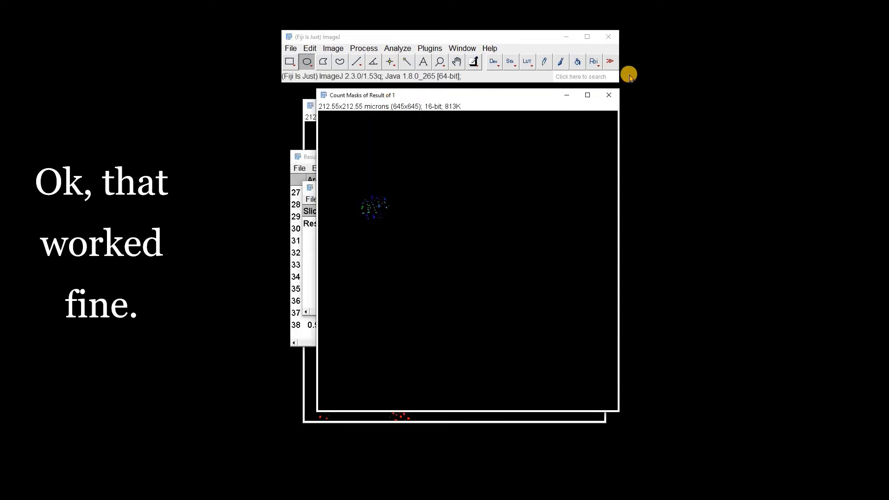
{"action": "left_click", "coordinate": [568, 95]}
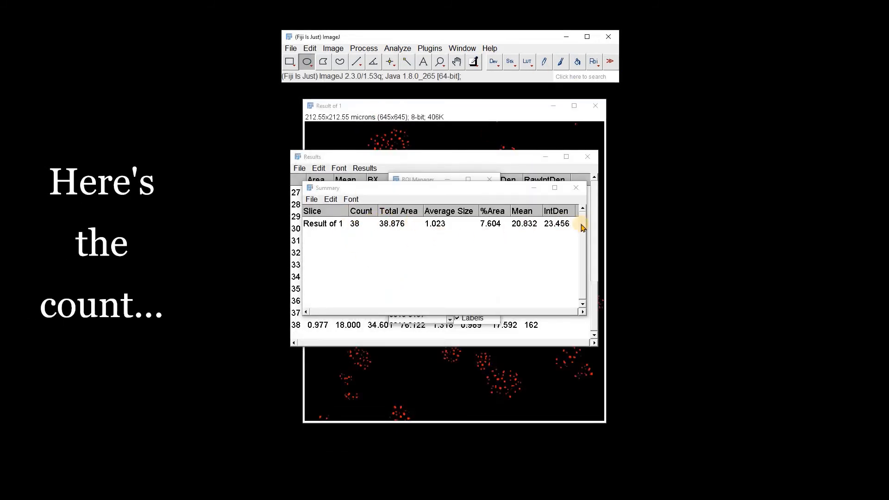
- Review the summary count and the per-particle results, minimizing both tables and moving the ROI Manager clear of the images
{"action": "left_click", "coordinate": [534, 188]}
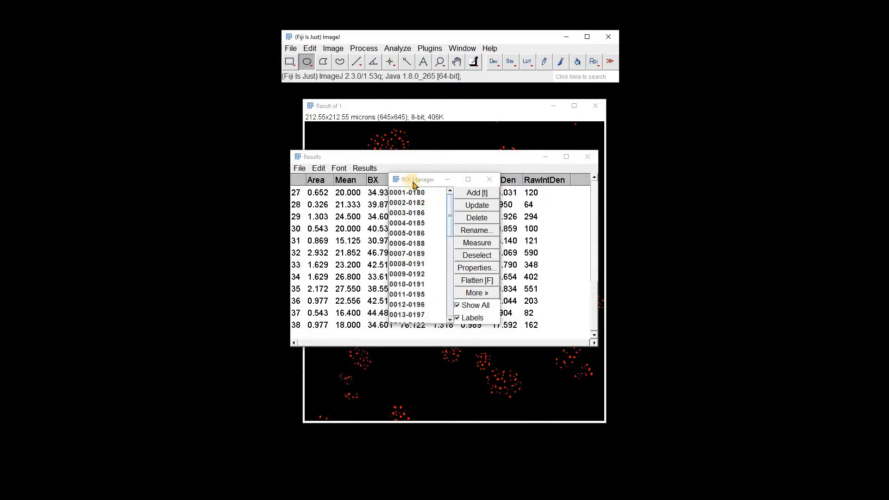
{"action": "left_click_drag", "start_coordinate": [401, 179], "coordinate": [645, 155]}
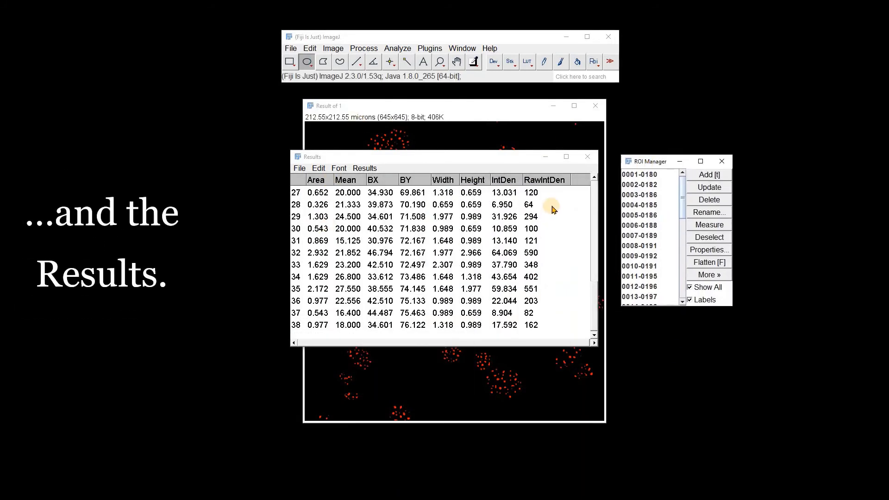
{"action": "left_click", "coordinate": [545, 158]}
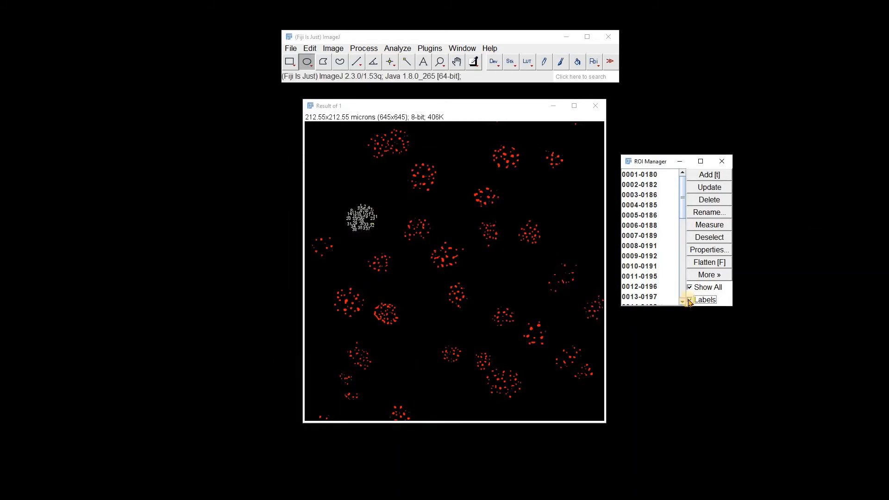
- Bring the original image 10 uM dAzoPA.tif to the front and show all foci ROIs on it without labels
{"action": "left_click_drag", "start_coordinate": [448, 101], "coordinate": [448, 119]}
{"action": "left_click", "coordinate": [448, 110]}
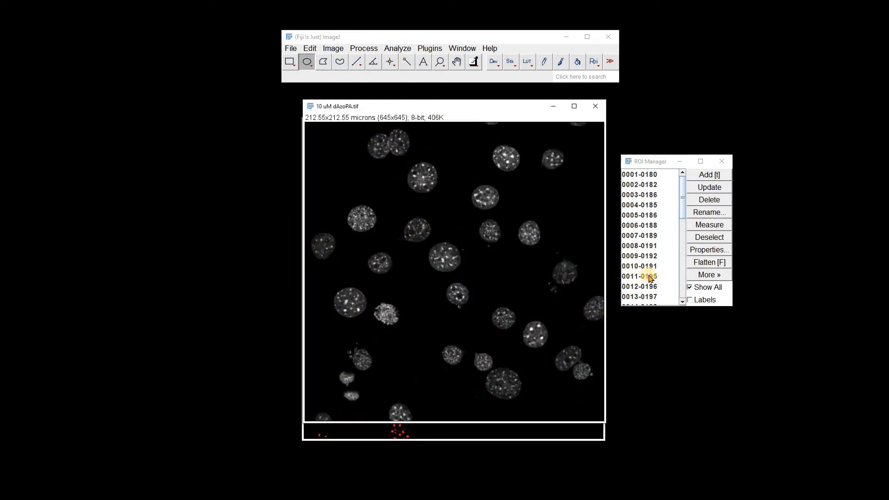
{"action": "left_click", "coordinate": [690, 288]}
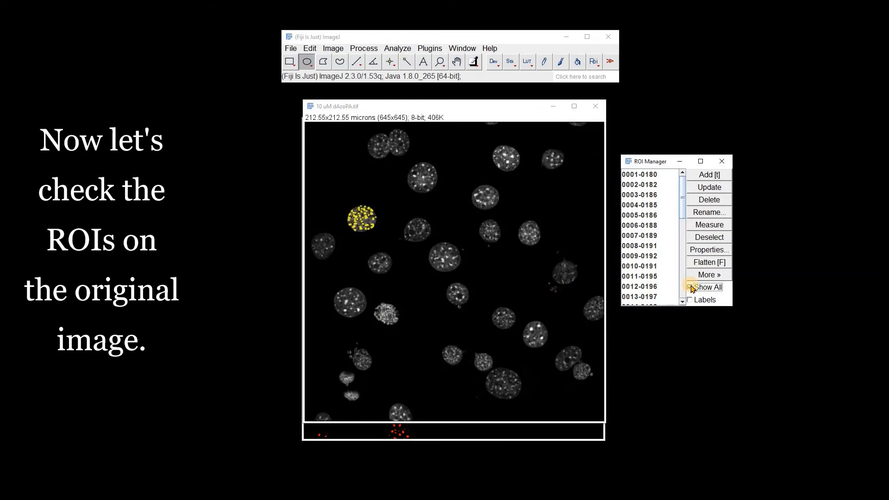
- Measure all ROIs on the original image, widen the results table to review every column and row, and minimize it
{"action": "left_click", "coordinate": [709, 224]}
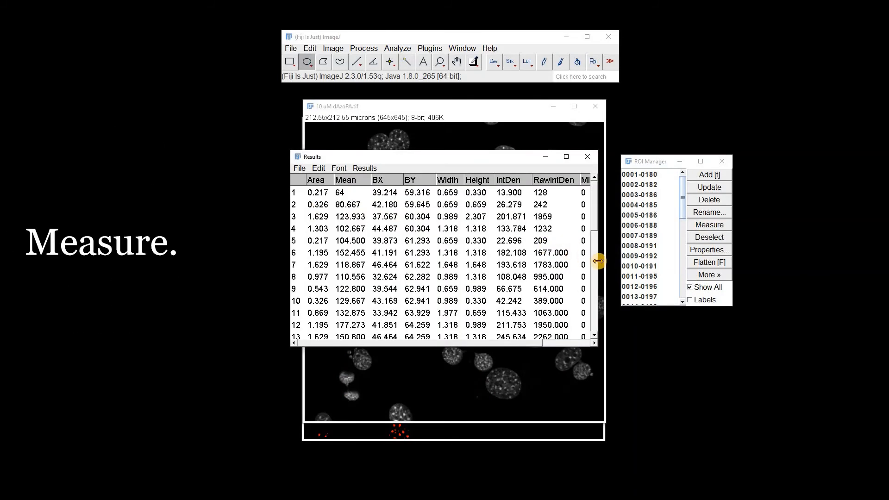
{"action": "left_click_drag", "start_coordinate": [598, 261], "coordinate": [695, 285]}
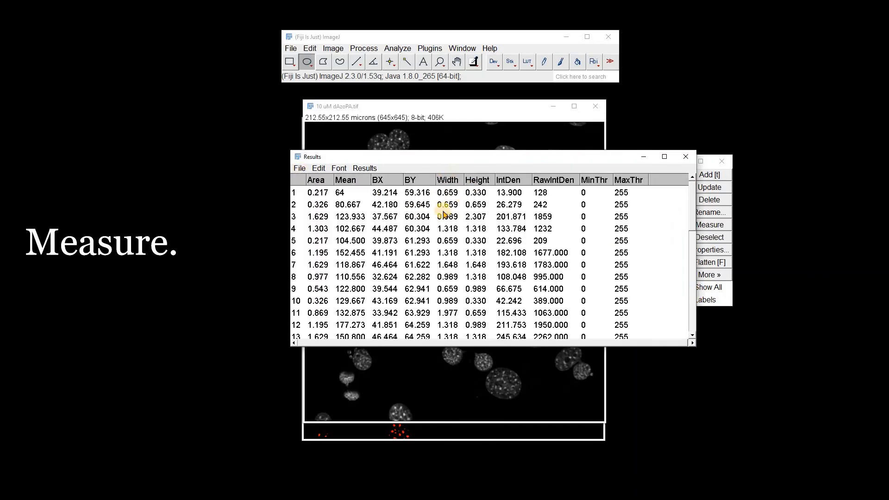
{"action": "scroll", "coordinate": [443, 214], "scroll_direction": "down", "scroll_amount": 9}
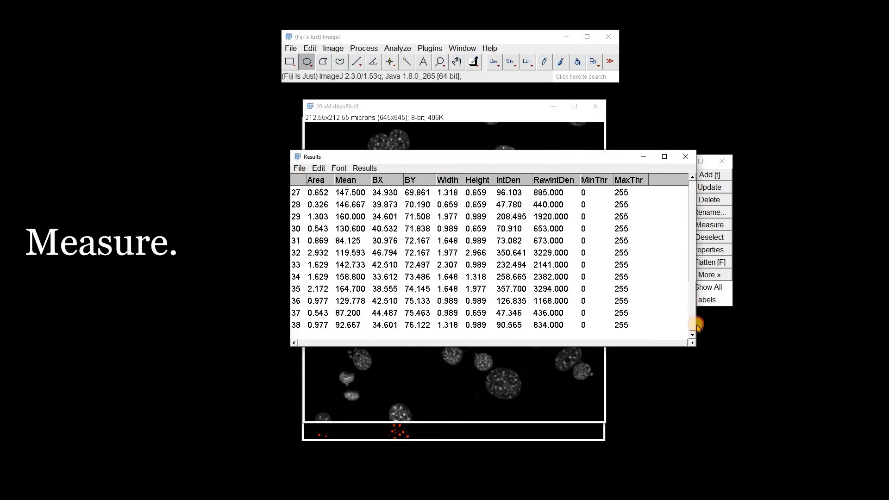
{"action": "left_click_drag", "start_coordinate": [693, 324], "coordinate": [685, 170]}
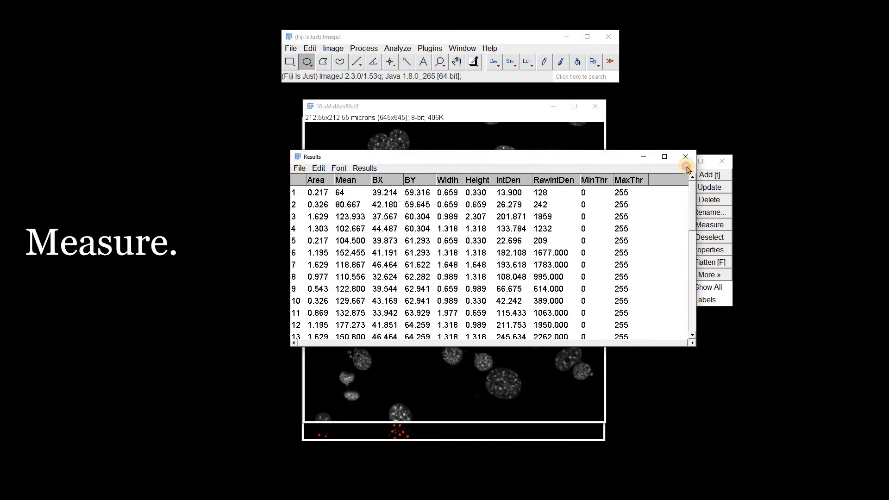
{"action": "left_click", "coordinate": [641, 158]}
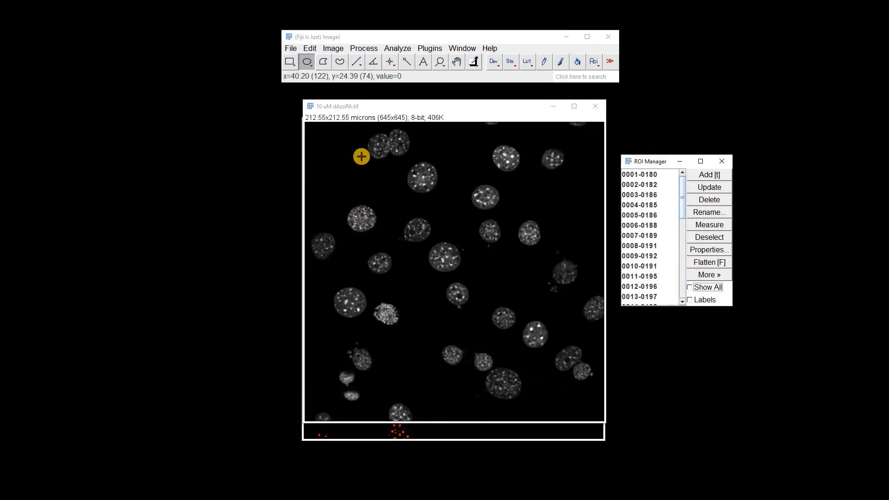
- Close all open images and the ROI Manager
{"action": "left_click", "coordinate": [289, 49]}
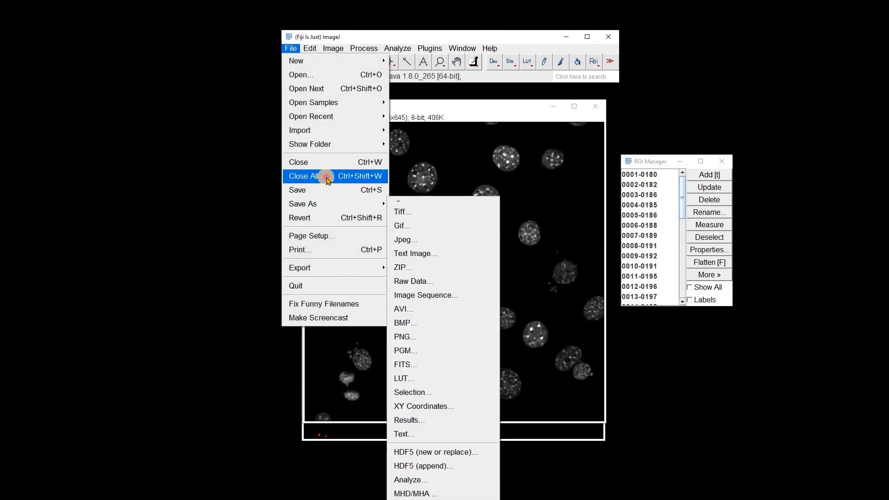
{"action": "left_click", "coordinate": [370, 176]}
{"action": "left_click", "coordinate": [721, 161]}
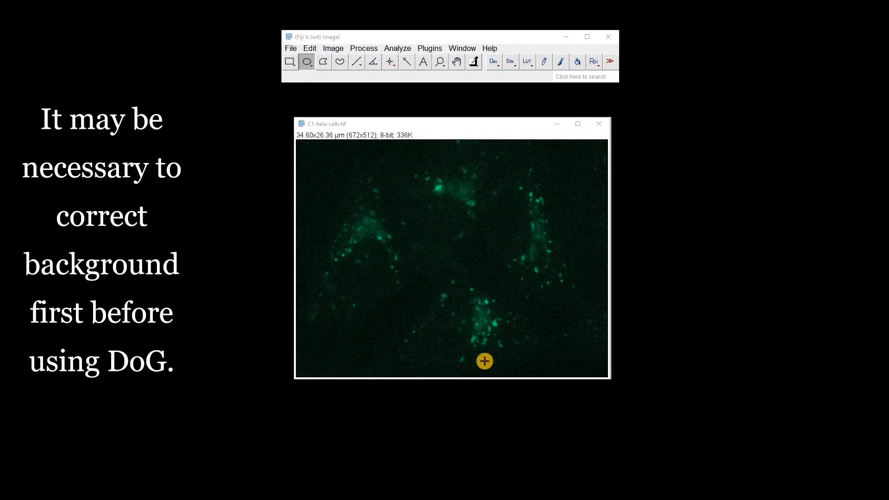
- Subtract the background of C1-hela-cells.tif with a 10.0-pixel rolling ball radius and sliding paraboloid, previewing the correction
{"action": "left_click", "coordinate": [364, 48]}
{"action": "left_click", "coordinate": [384, 242]}
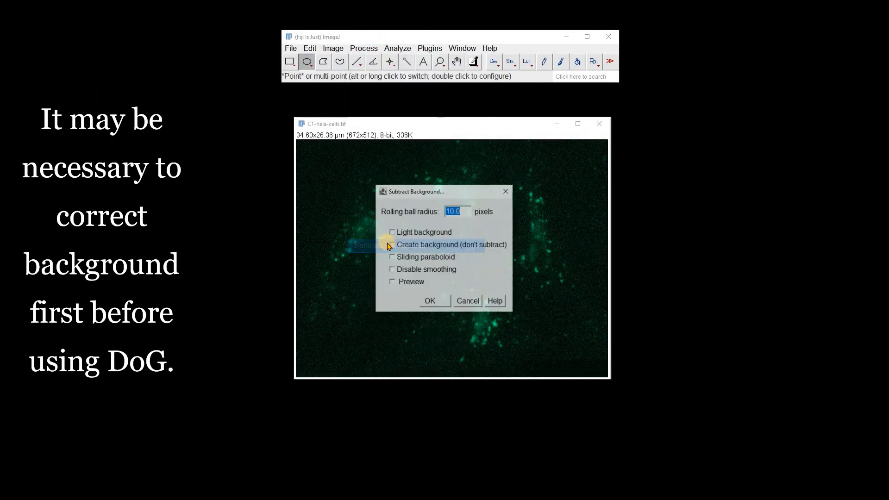
{"action": "left_click_drag", "start_coordinate": [426, 194], "coordinate": [687, 174]}
{"action": "left_click", "coordinate": [652, 265]}
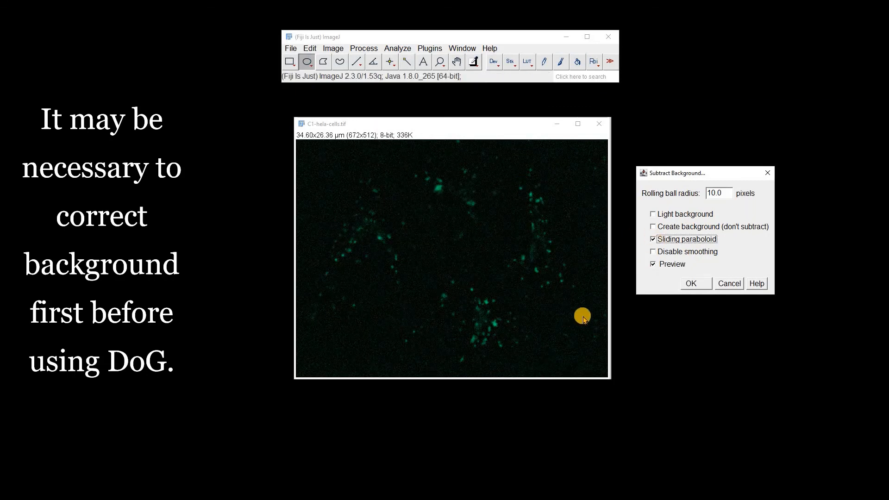
{"action": "left_click", "coordinate": [691, 282]}
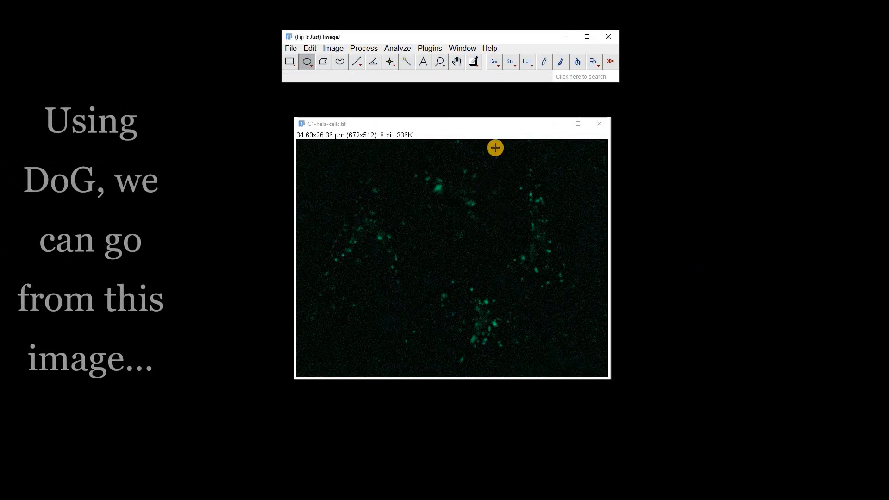
- Compare the background-corrected C1-hela-cells.tif with its Difference of Gaussians result by placing the two images next to each other
{"action": "left_click_drag", "start_coordinate": [479, 127], "coordinate": [482, 141]}
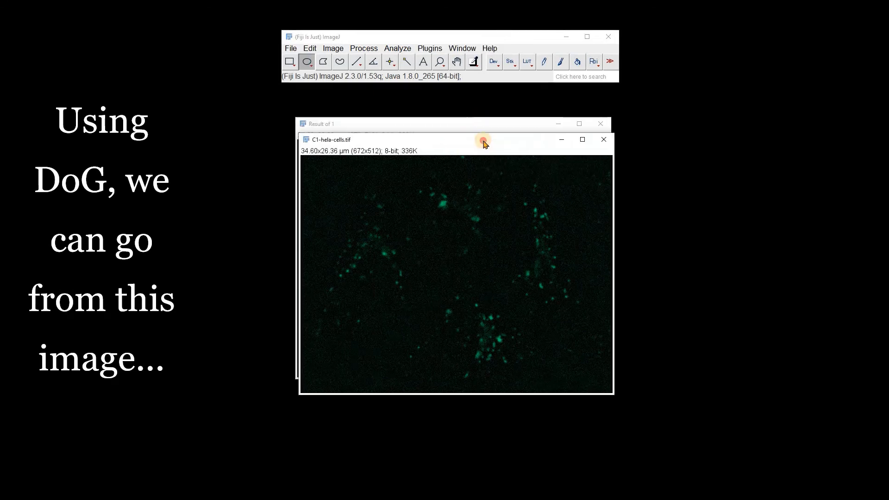
{"action": "left_click", "coordinate": [474, 123]}
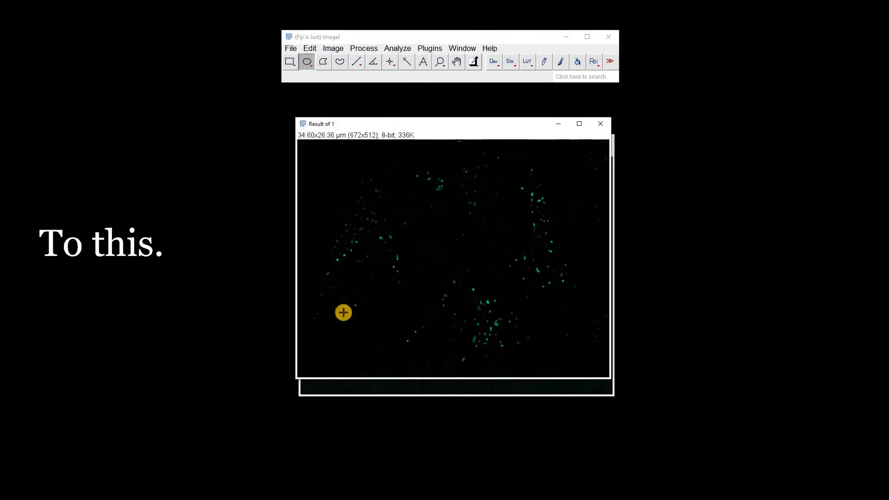
{"action": "left_click_drag", "start_coordinate": [389, 130], "coordinate": [592, 135]}
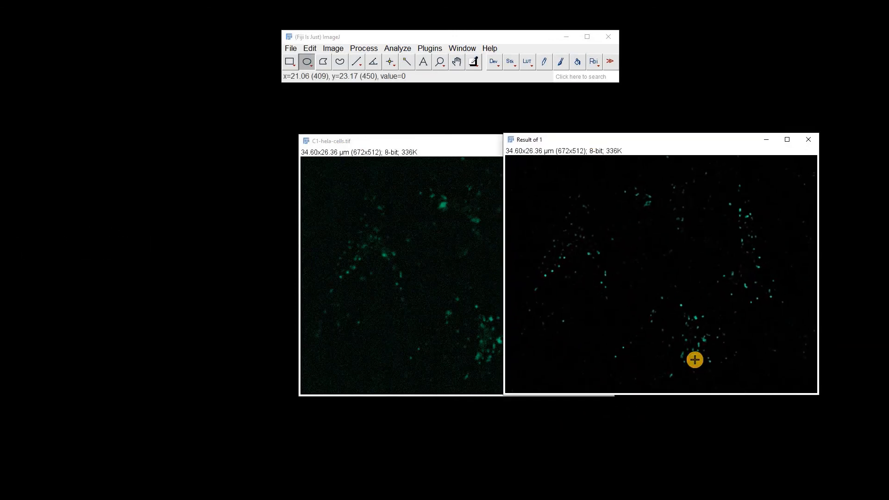